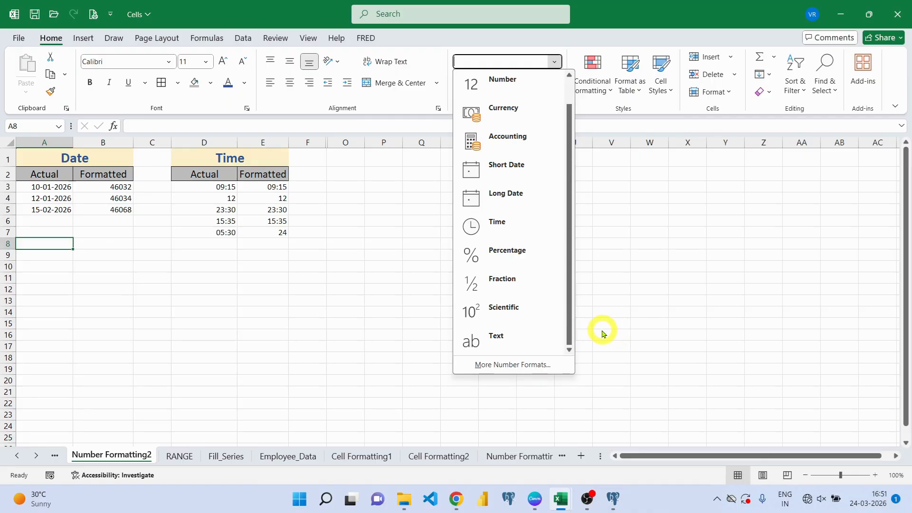
- Enter 14/01/2026 in A8 and confirm it is stored as the date 14-01-2026
click(602, 330)
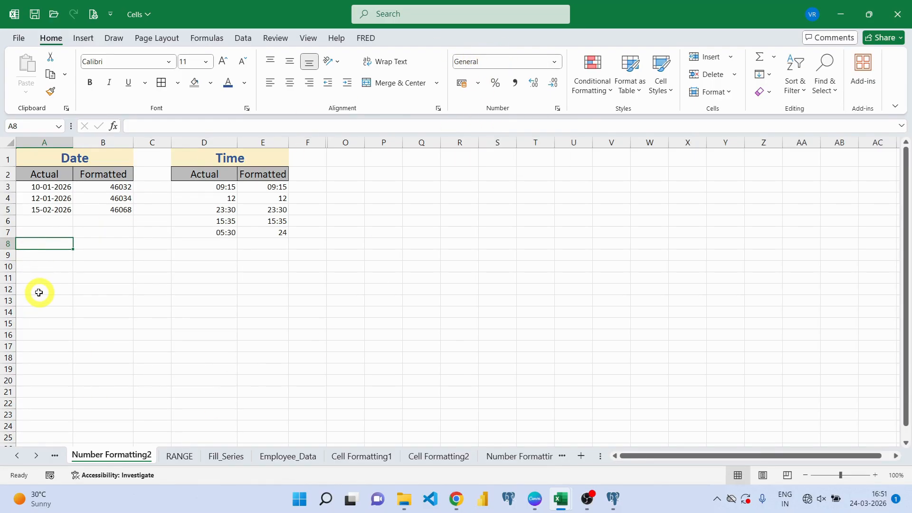
text(4/01/2026)
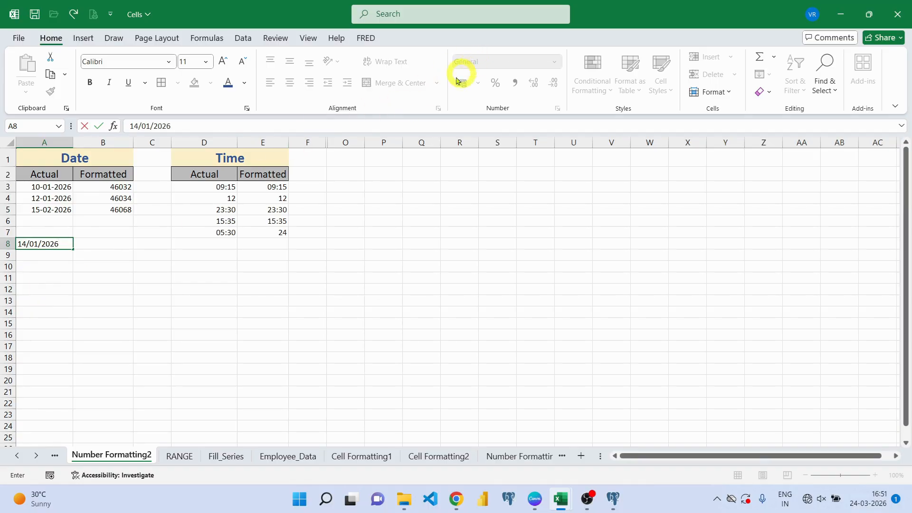
key(Return)
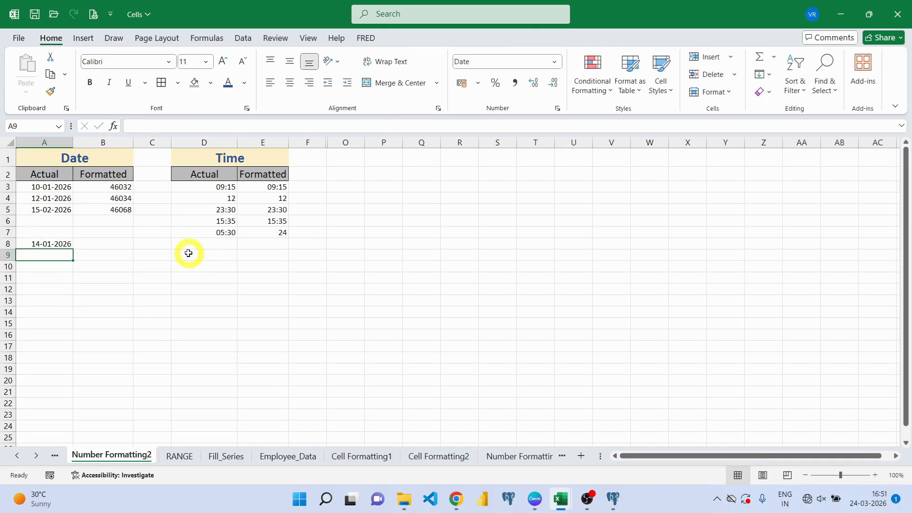
click(35, 246)
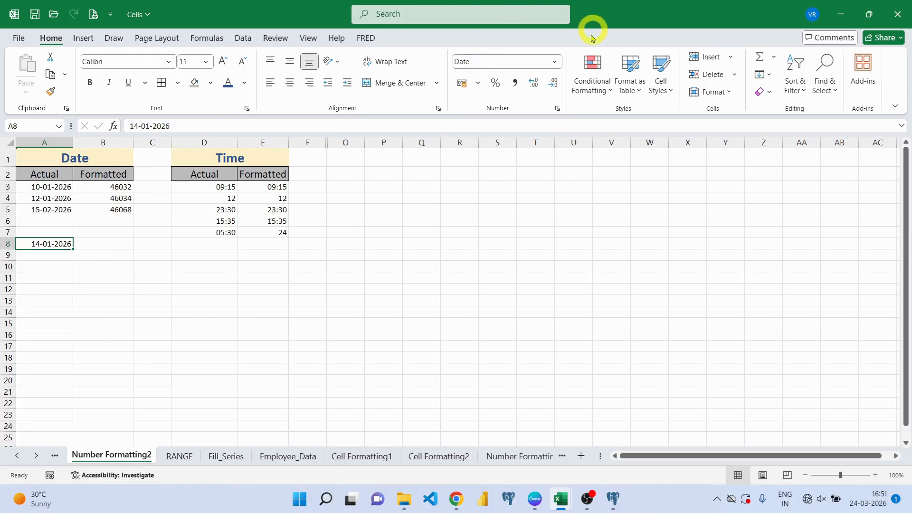
click(556, 62)
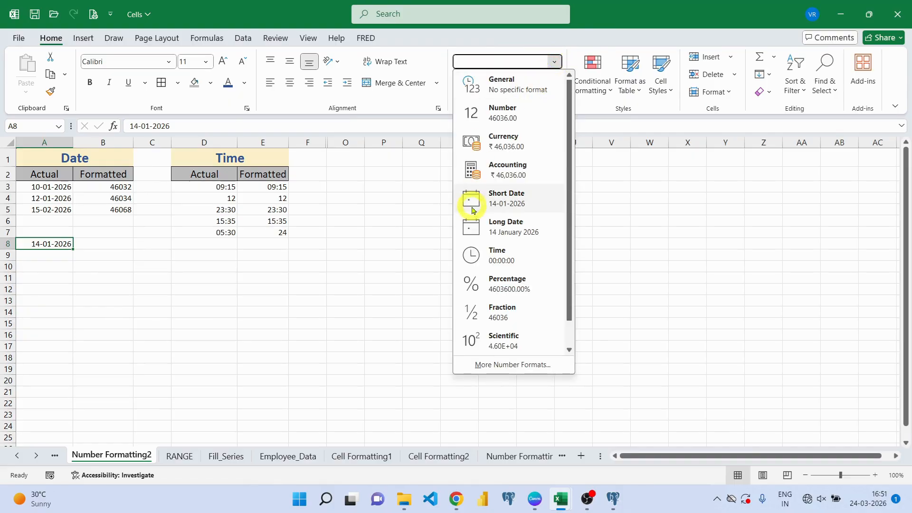
click(508, 201)
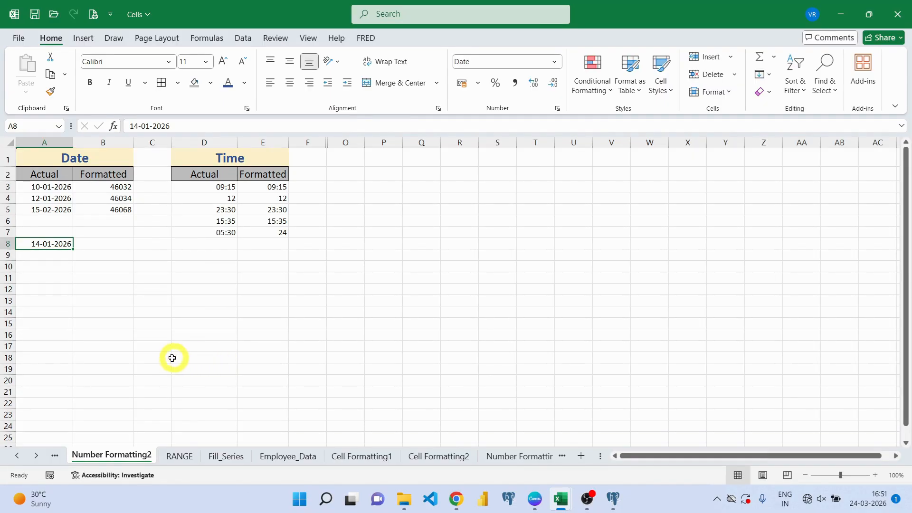
click(118, 186)
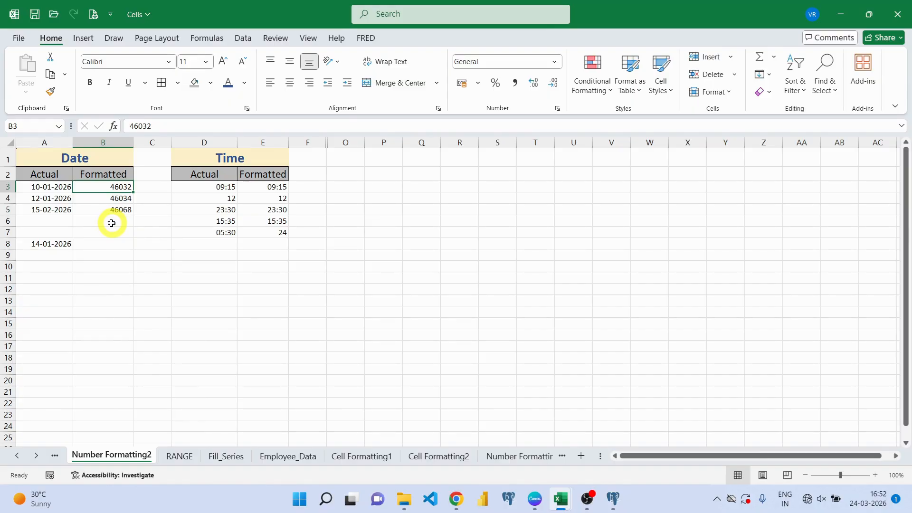
- Format B3:B5 as Short Date and check the date stored in B4
click(100, 191)
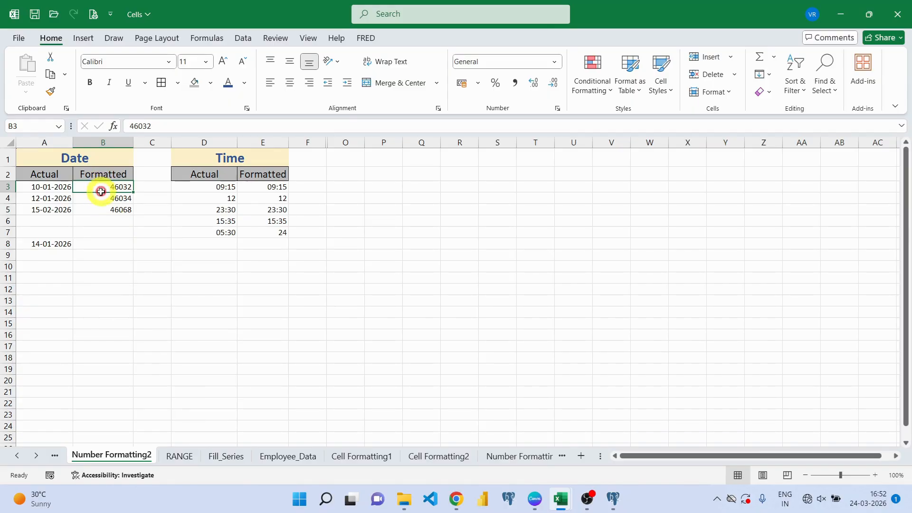
drag(100, 191, 100, 204)
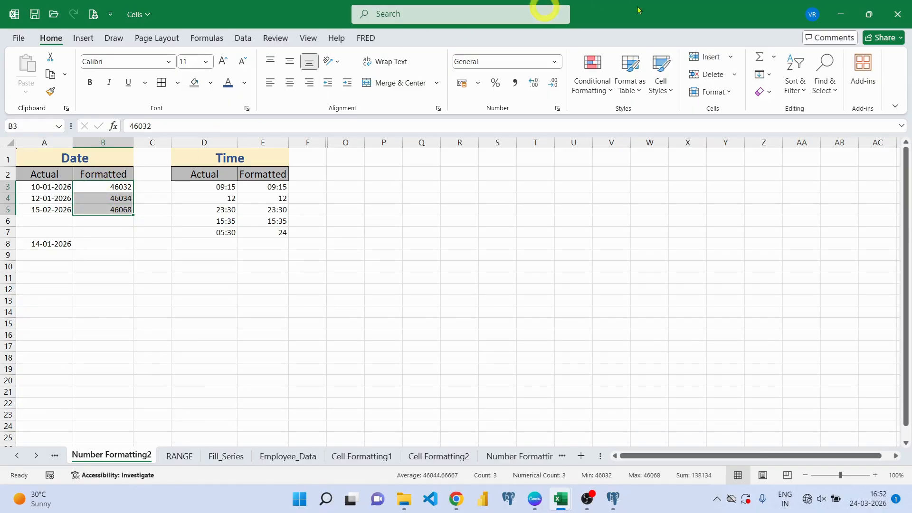
click(554, 65)
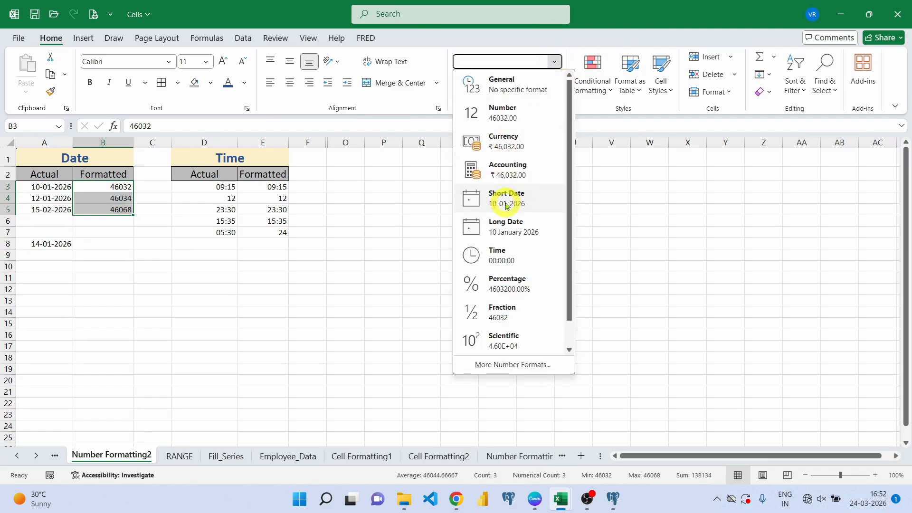
click(507, 206)
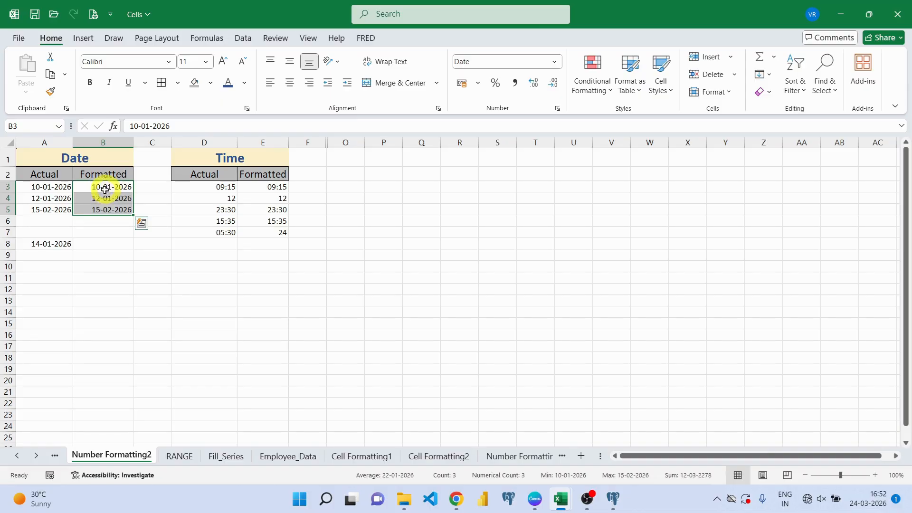
click(120, 239)
click(109, 198)
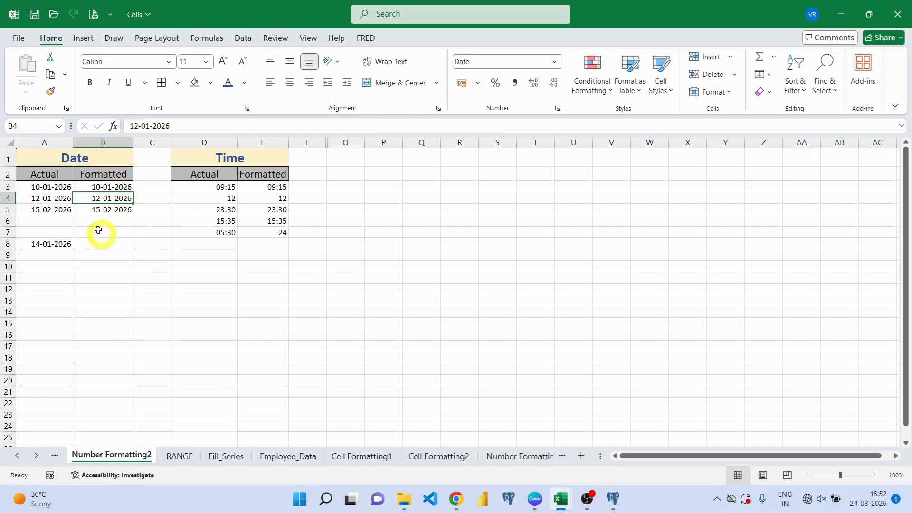
- Switch B3:B5 to Long Date and widen column B so 10 January 2026 fits
drag(106, 185, 108, 208)
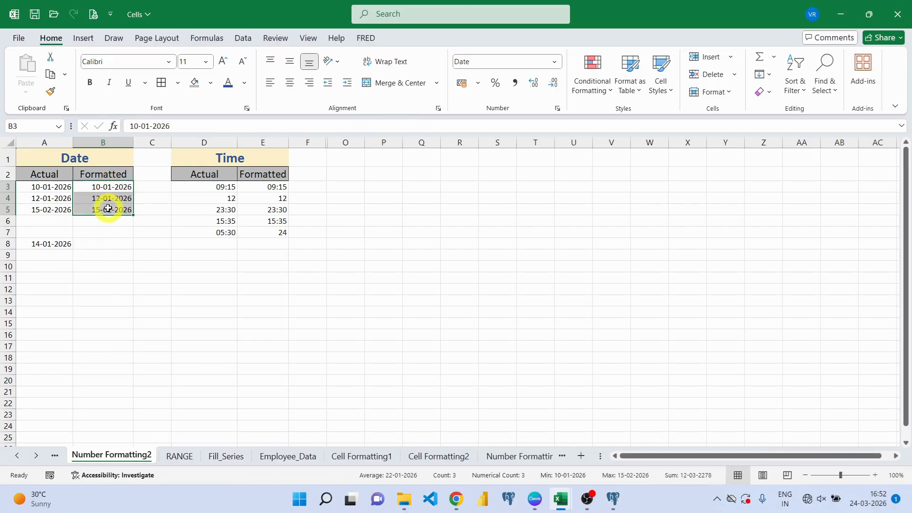
click(553, 62)
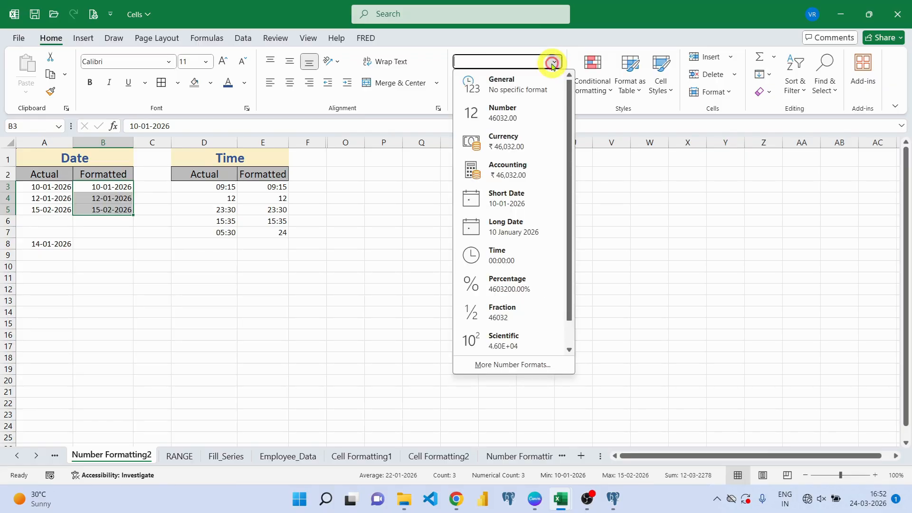
click(519, 231)
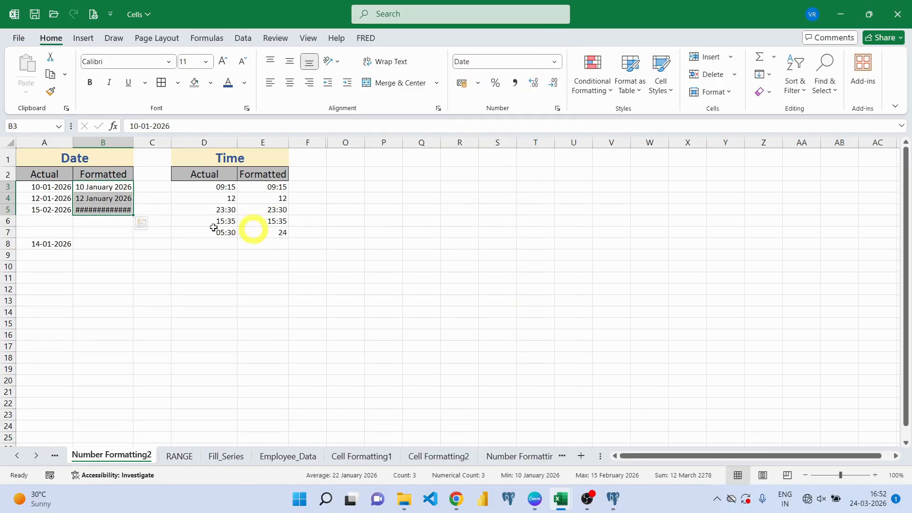
drag(134, 141, 151, 140)
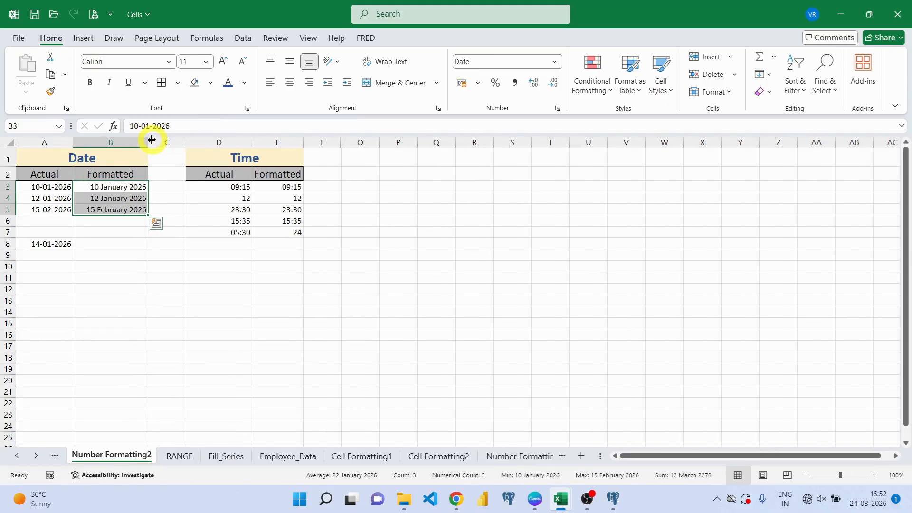
click(112, 210)
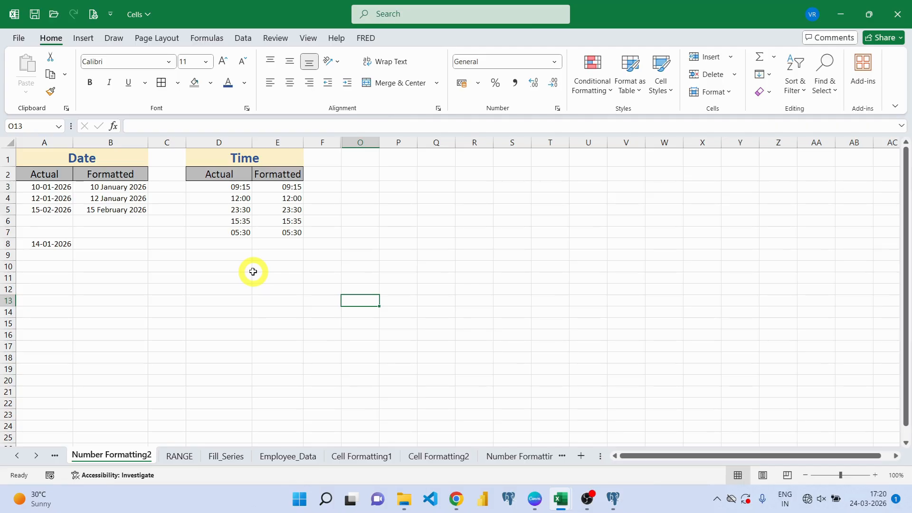
- Check the seconds stored in times D3 to D7, then select Formatted times E3:E7
click(217, 187)
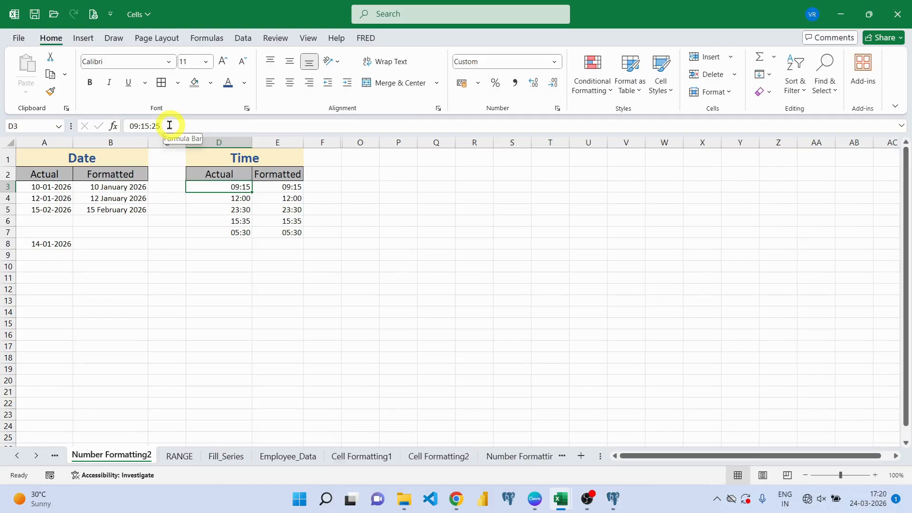
click(210, 200)
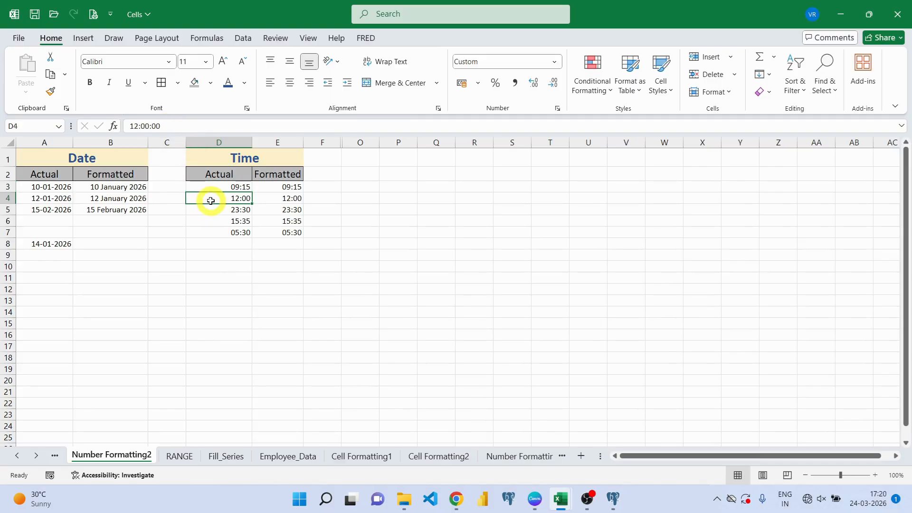
key(Down)
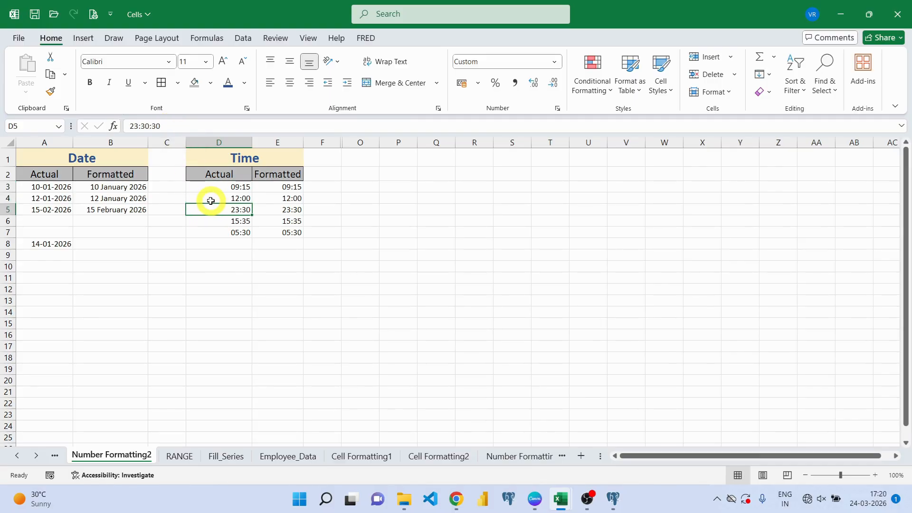
key(Down)
key(Down)
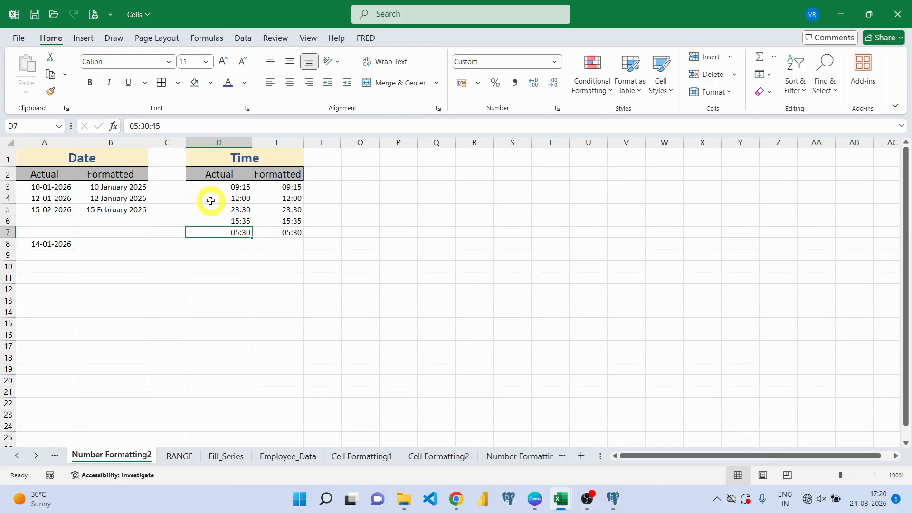
key(Up)
key(Up)
key(Up)
key(Up)
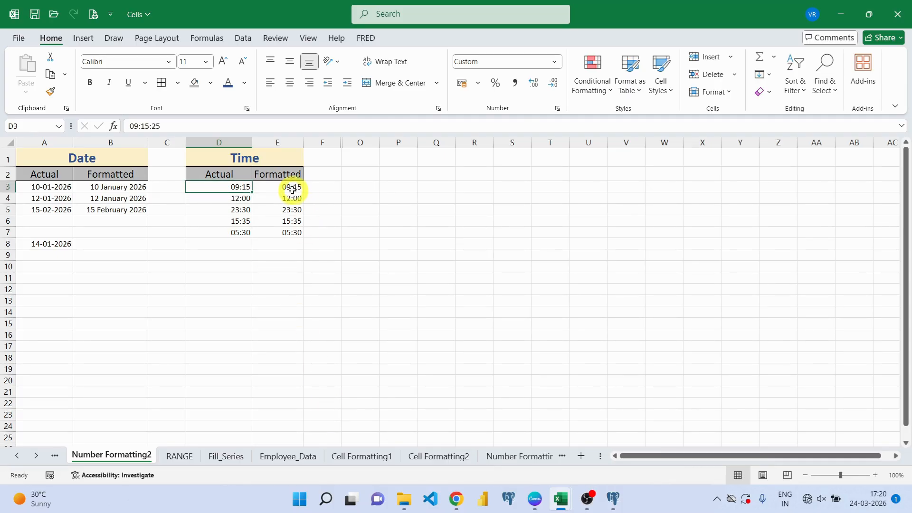
drag(292, 188, 296, 236)
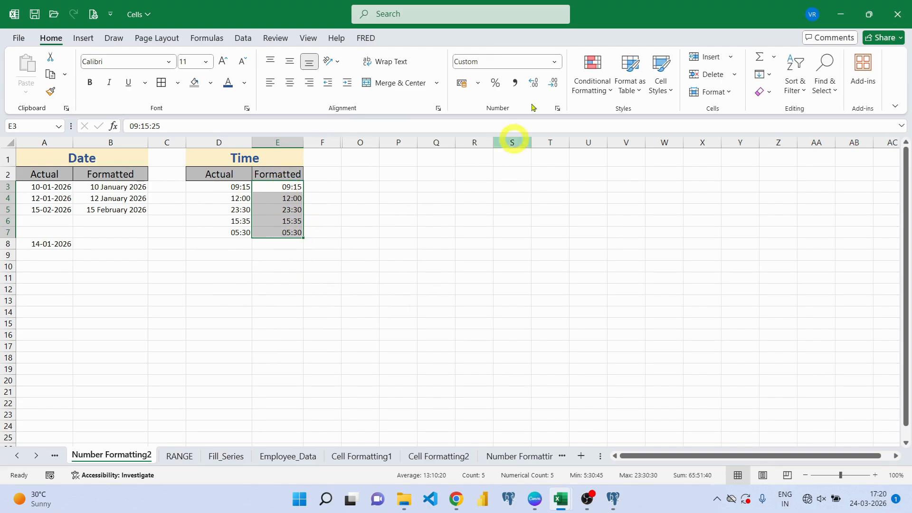
- Apply the Time format to E3:E7 so they show seconds, e.g. 09:15:25, and verify E3
click(555, 64)
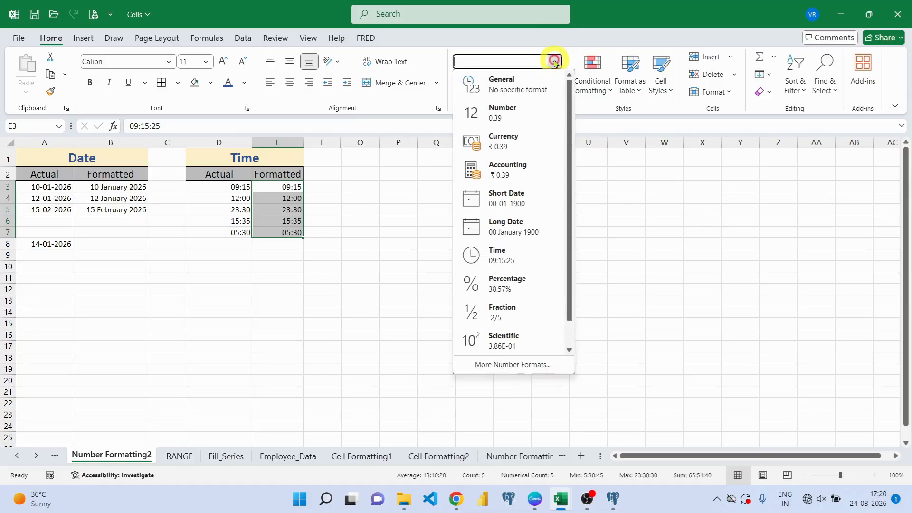
click(504, 261)
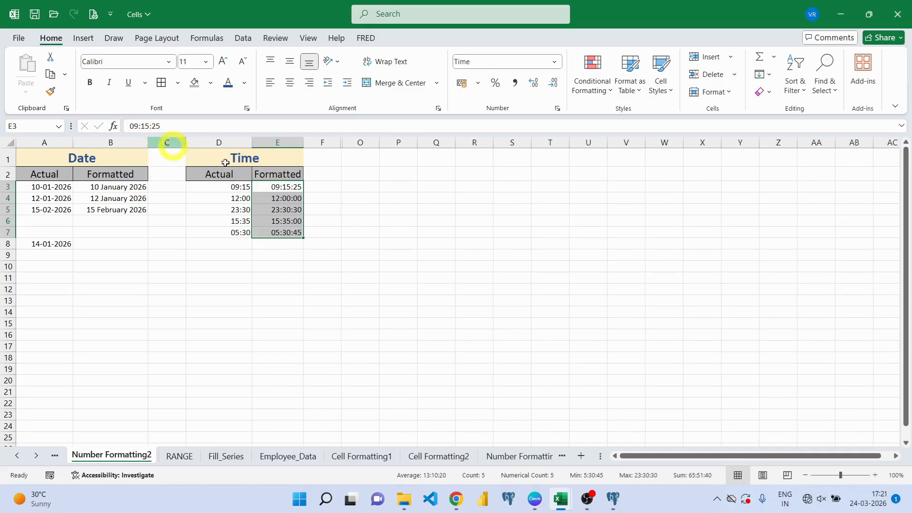
click(350, 230)
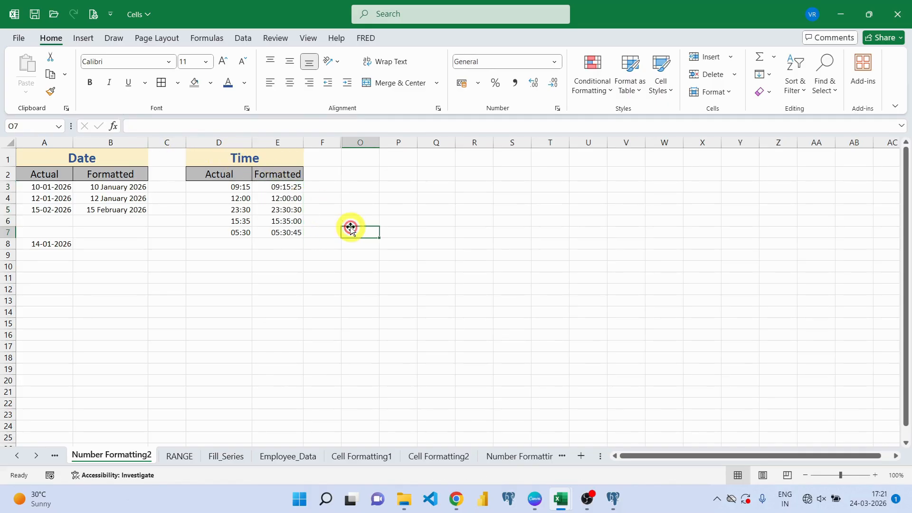
click(286, 187)
key(Down)
key(Down)
key(Down)
key(Down)
key(Down)
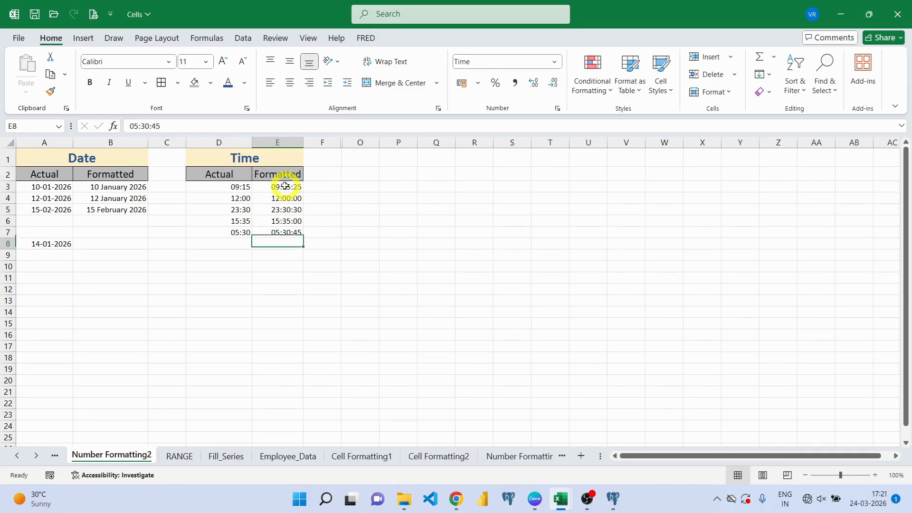
click(276, 188)
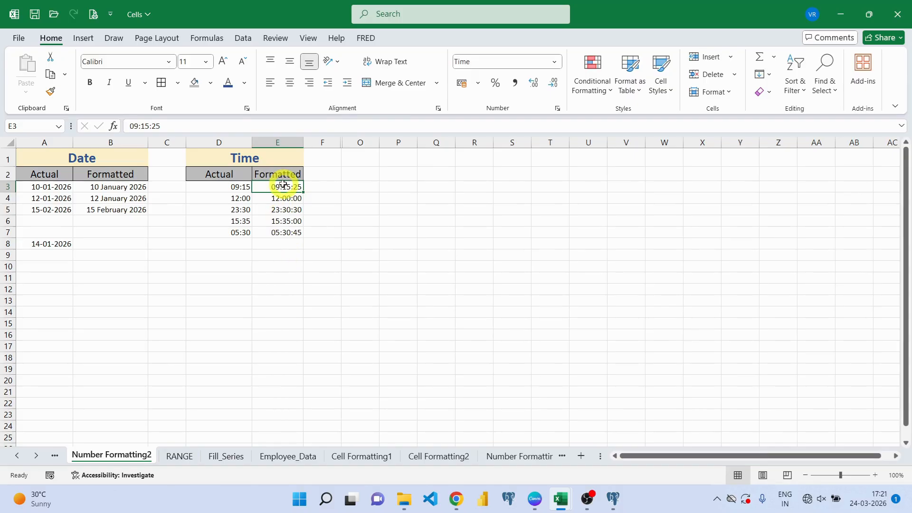
drag(284, 187, 286, 233)
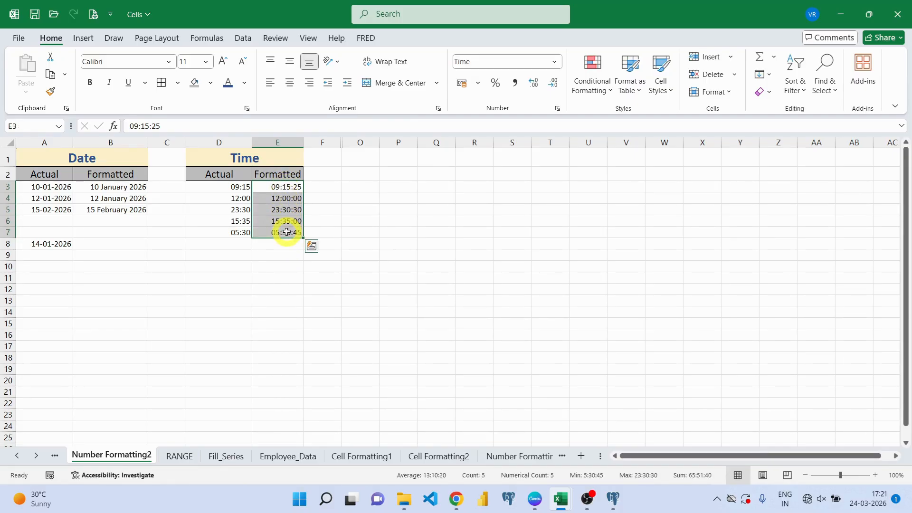
- Give E3:E7 the 01:30:55 PM time type, showing e.g. 11:30:30 PM
click(555, 63)
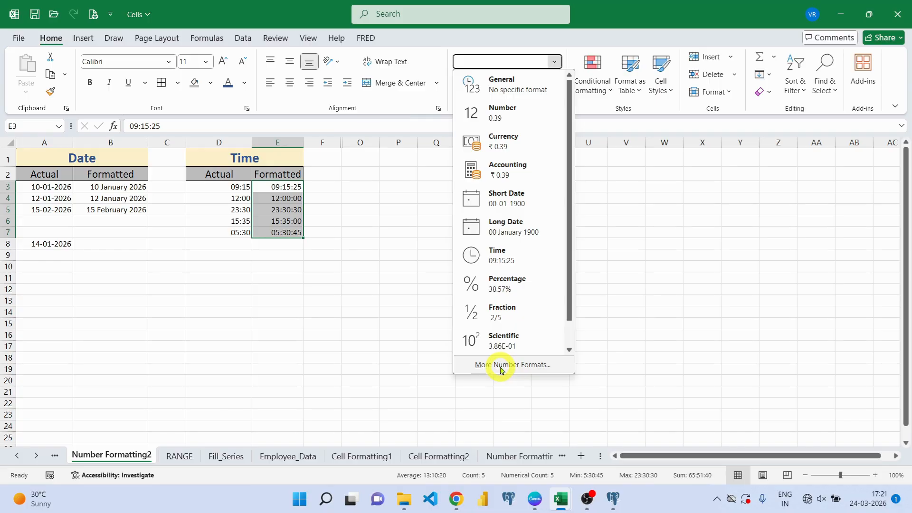
click(501, 369)
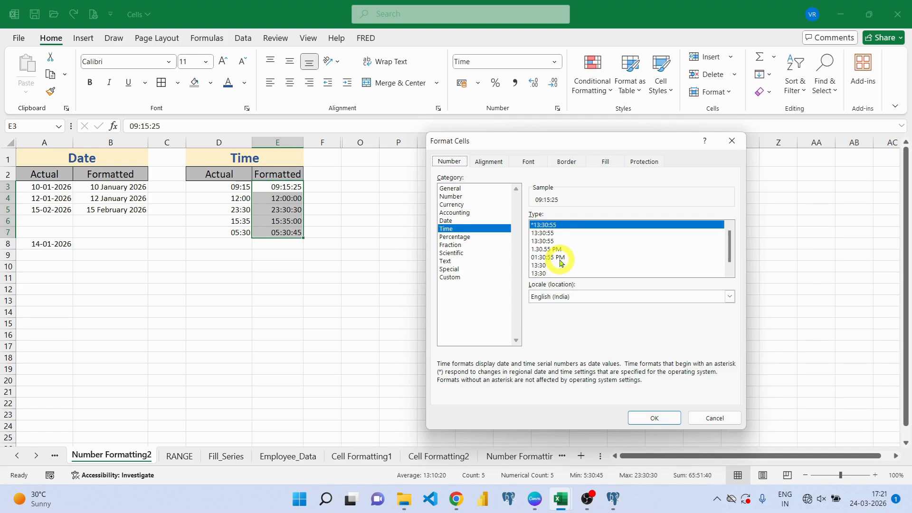
click(561, 258)
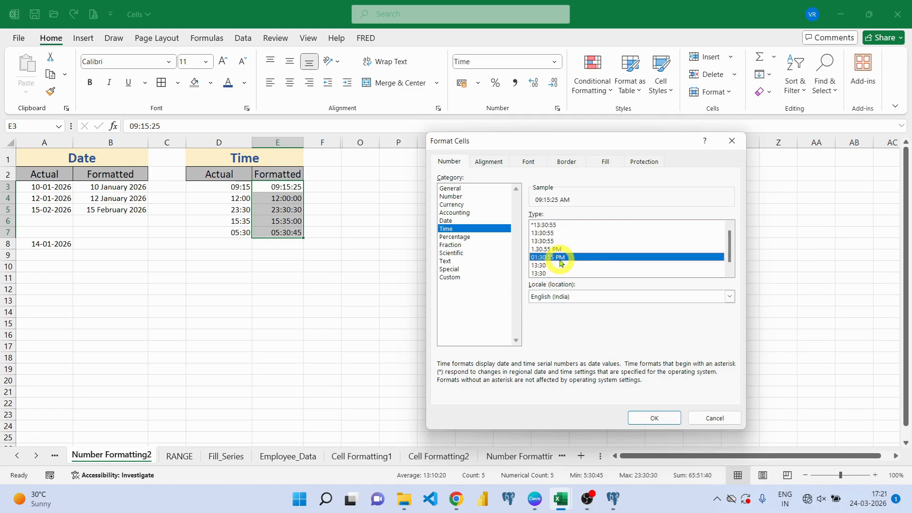
click(667, 418)
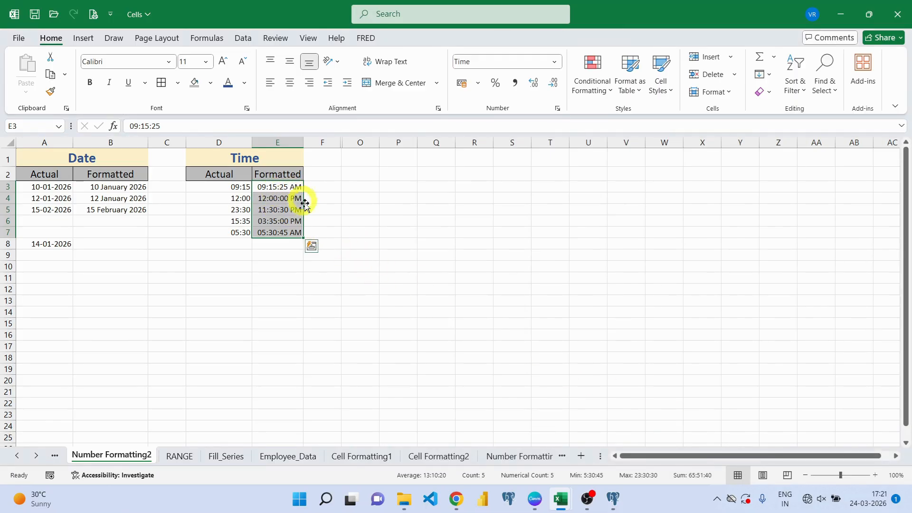
click(287, 290)
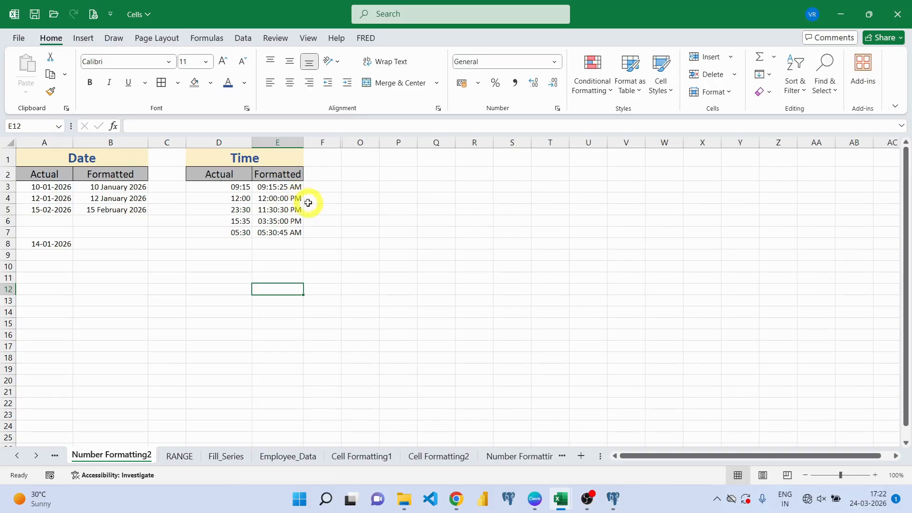
- Inspect the time values in D5 and D6, then select the Formatted fraction cells H3:H9
click(217, 209)
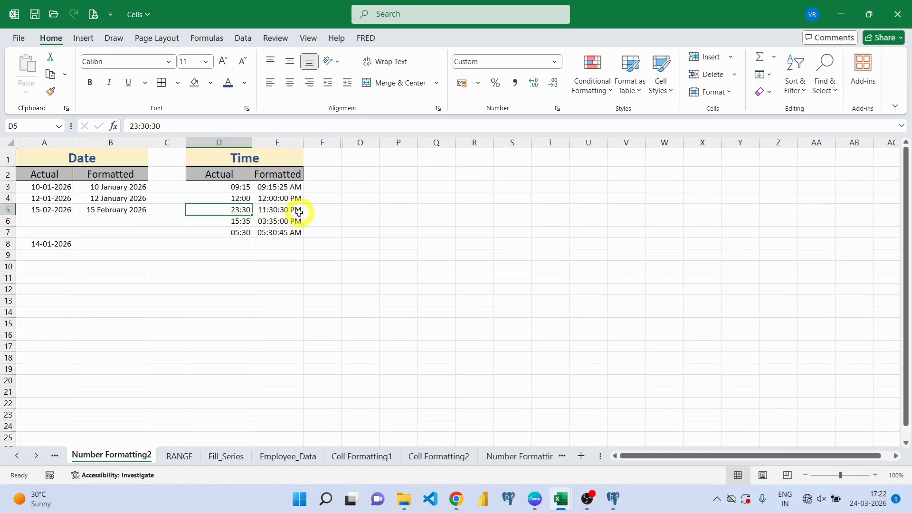
click(212, 219)
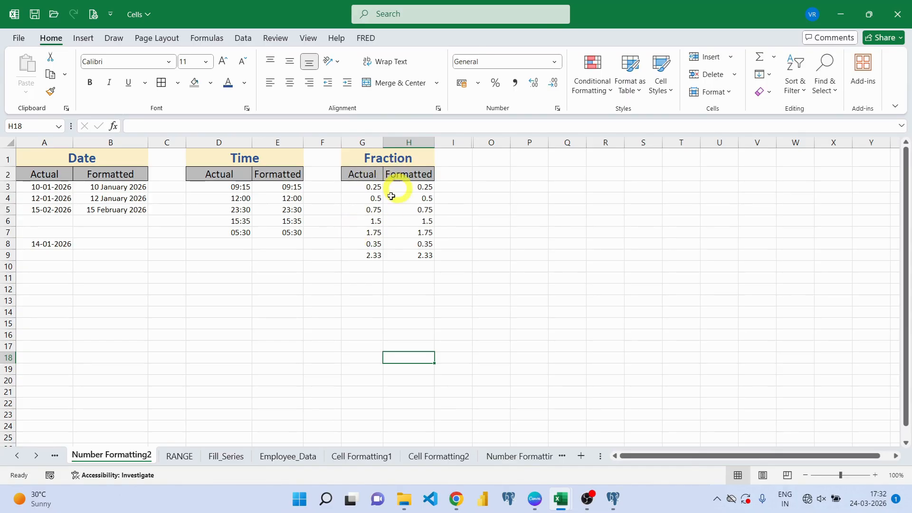
drag(415, 188, 408, 253)
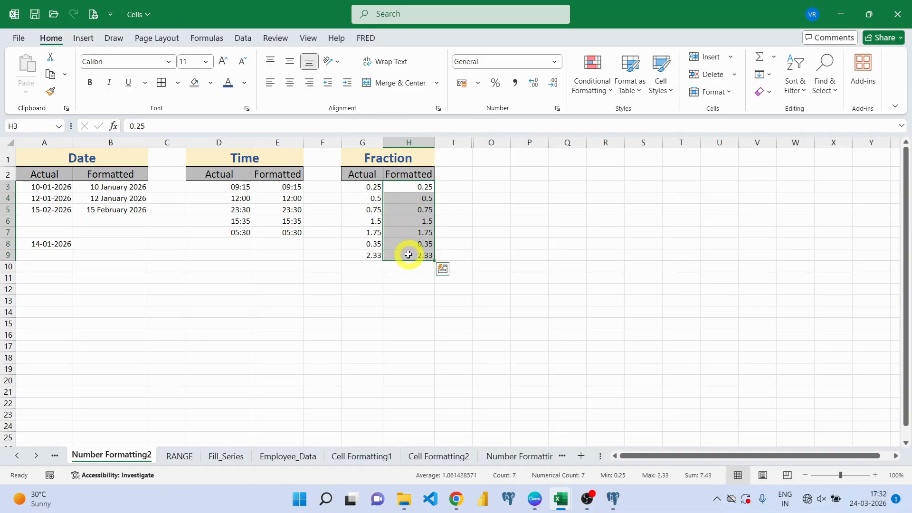
- Apply the Fraction format to H3:H9, giving 1/4, 1 1/2 and 2 1/3, then check G3
click(555, 64)
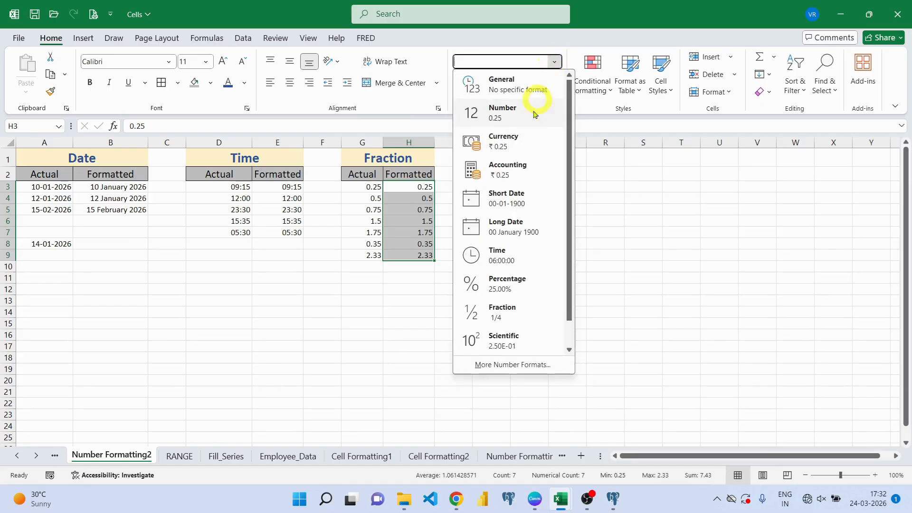
click(505, 319)
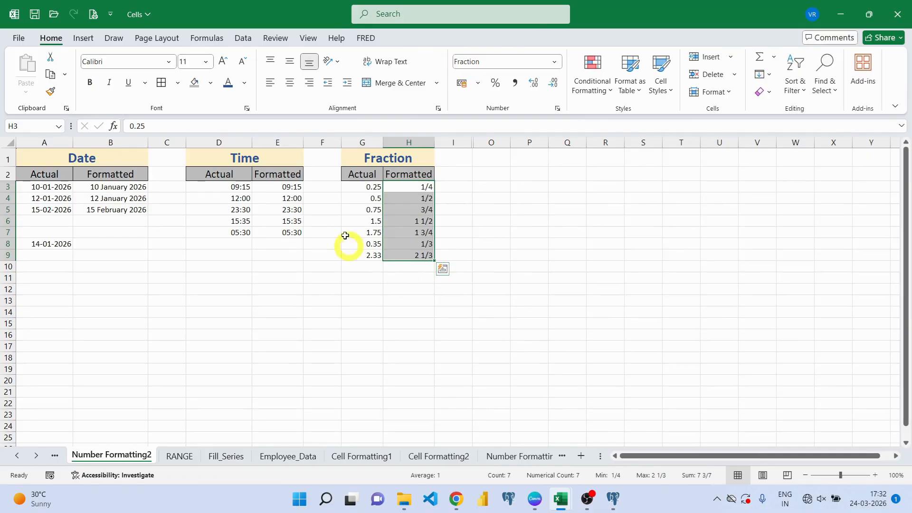
click(355, 185)
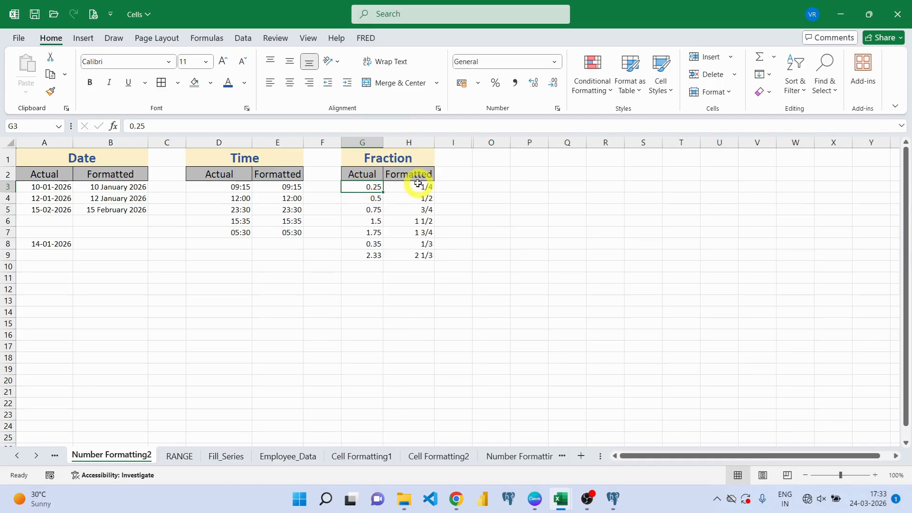
click(417, 185)
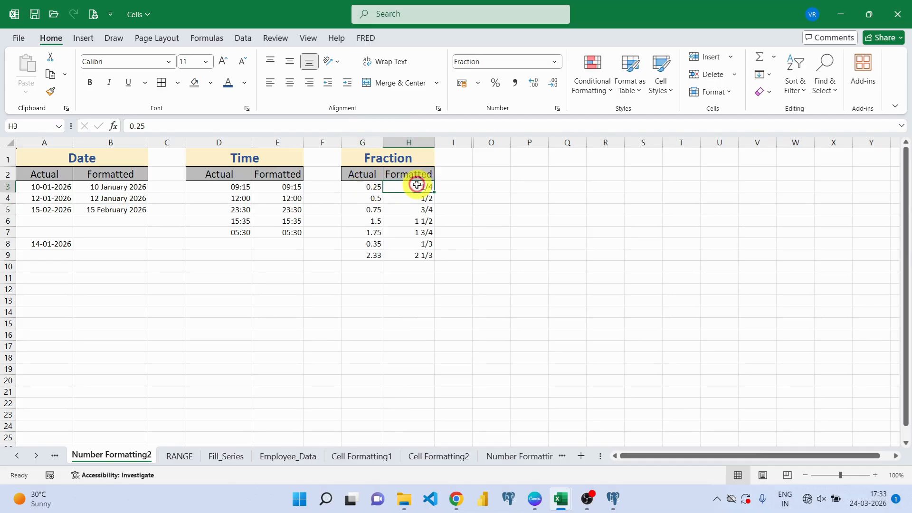
click(355, 198)
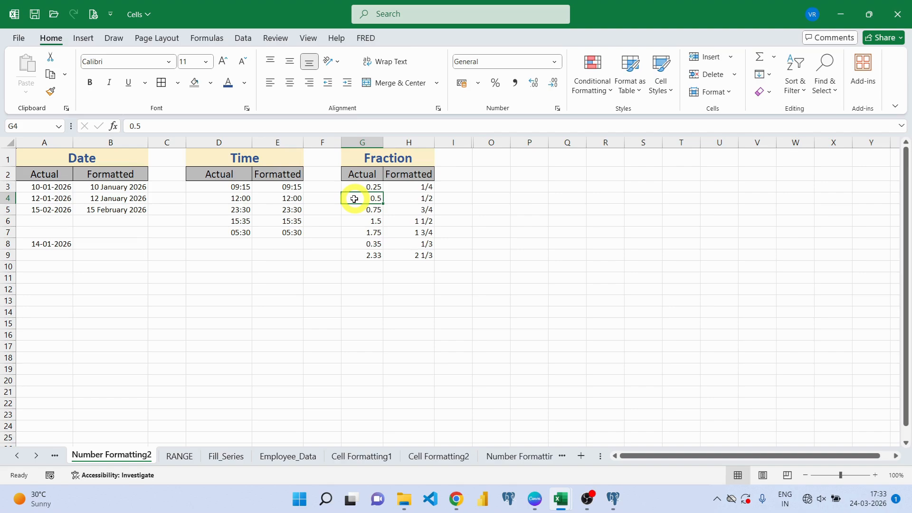
click(407, 197)
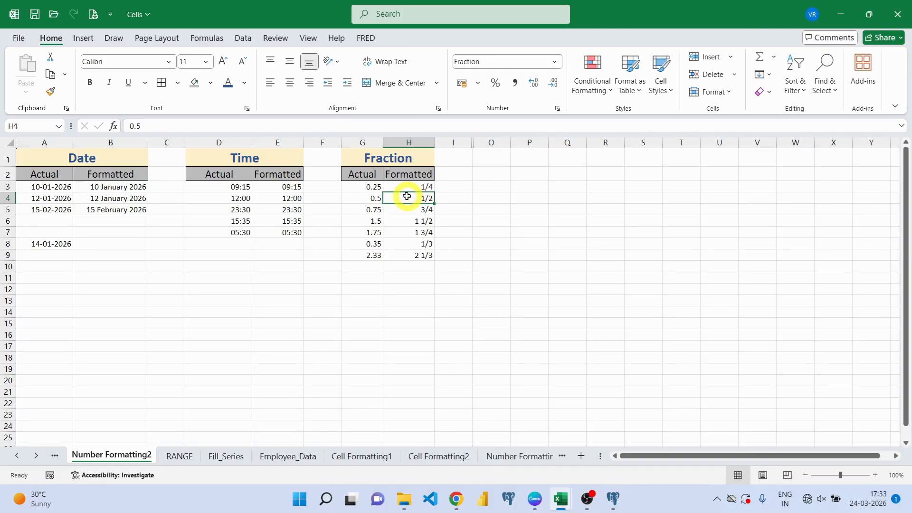
click(354, 210)
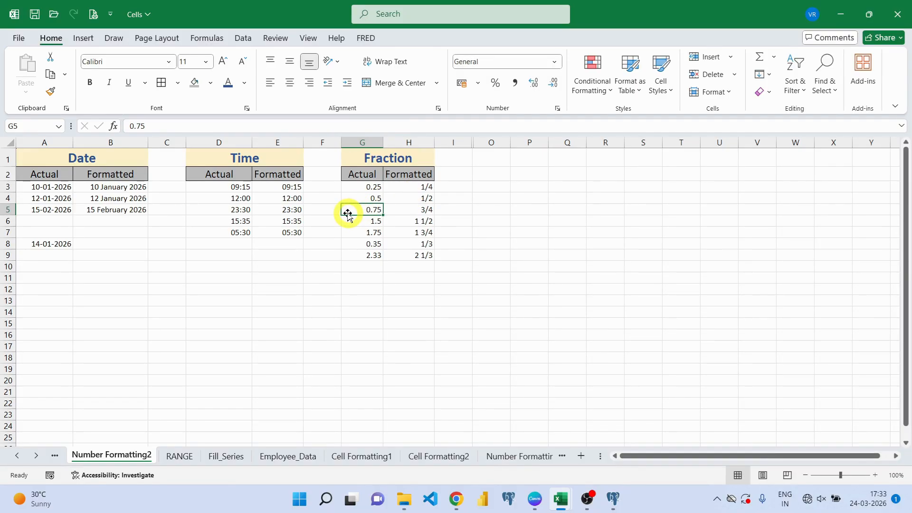
click(356, 221)
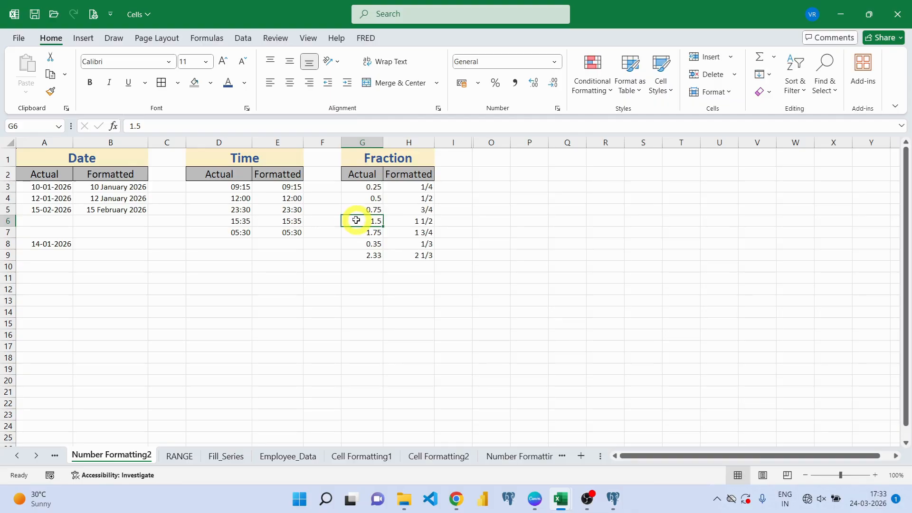
click(406, 218)
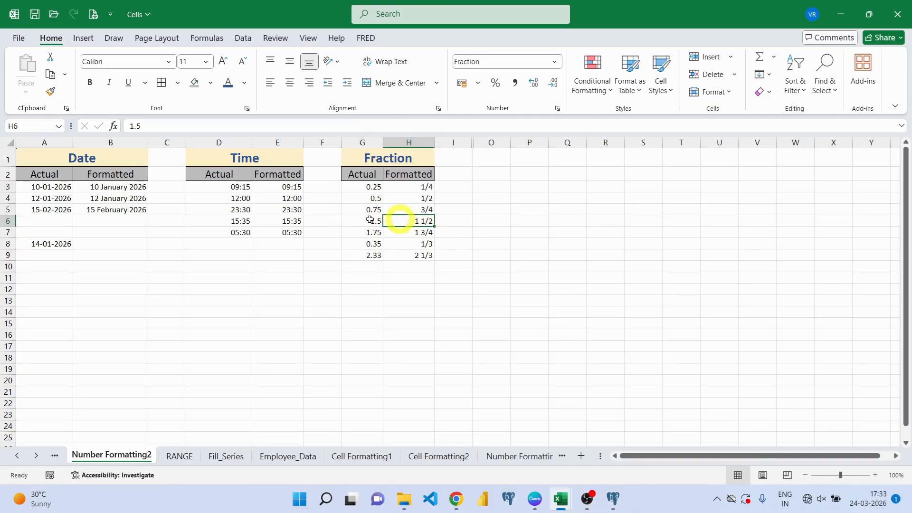
click(358, 233)
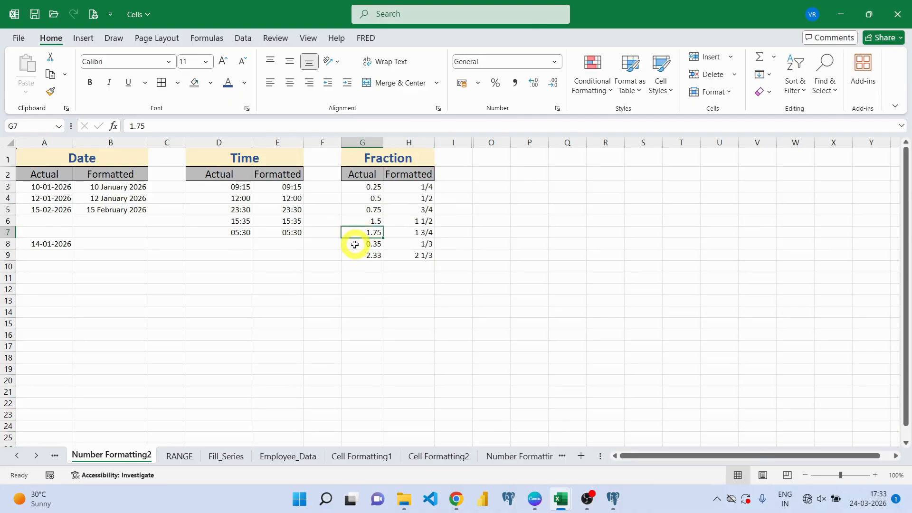
click(355, 245)
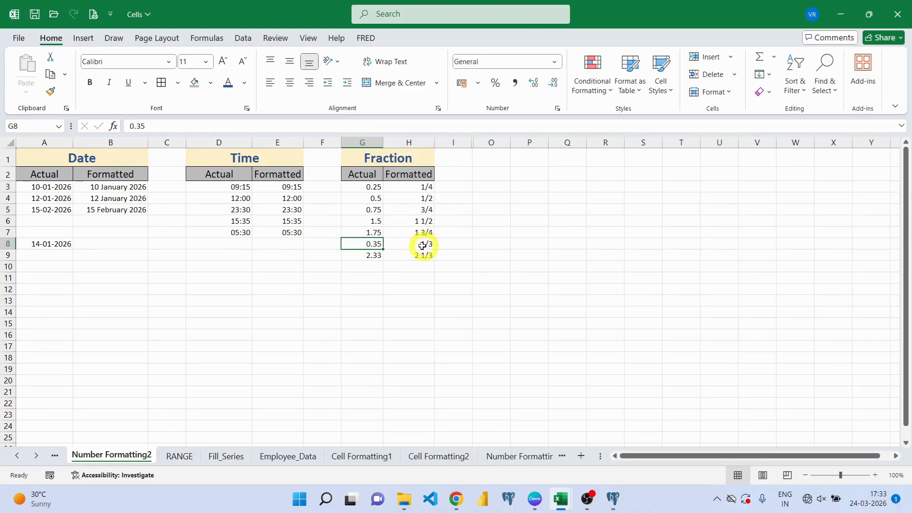
click(362, 255)
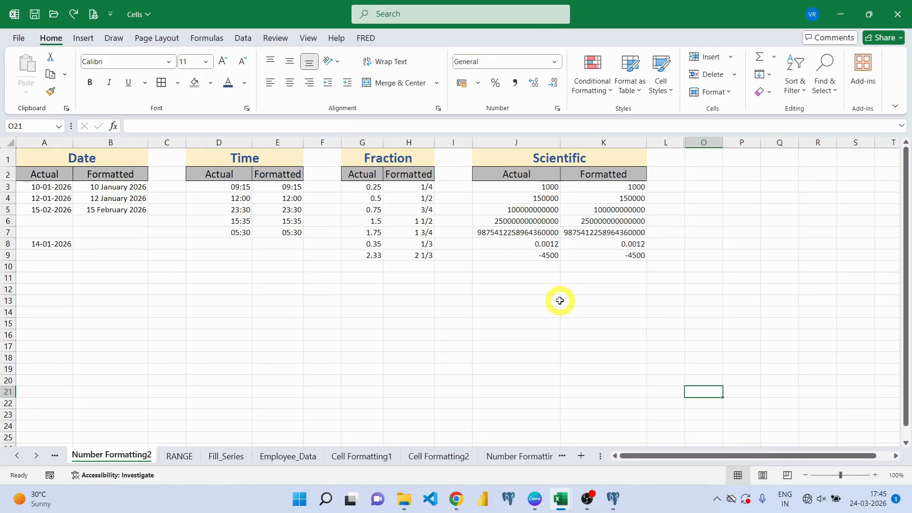
- Apply Scientific format to K3:K9, showing values like 1.00E+03 and -4.50E+03
click(610, 186)
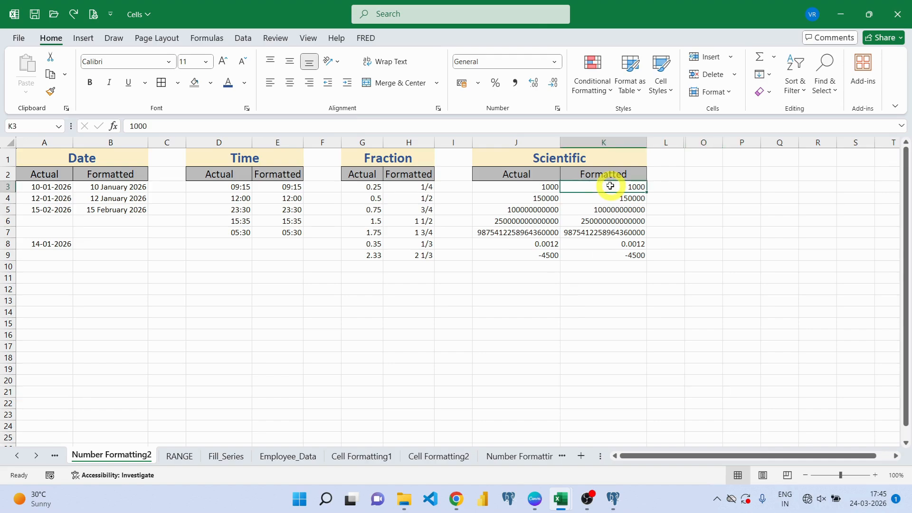
drag(610, 186, 616, 255)
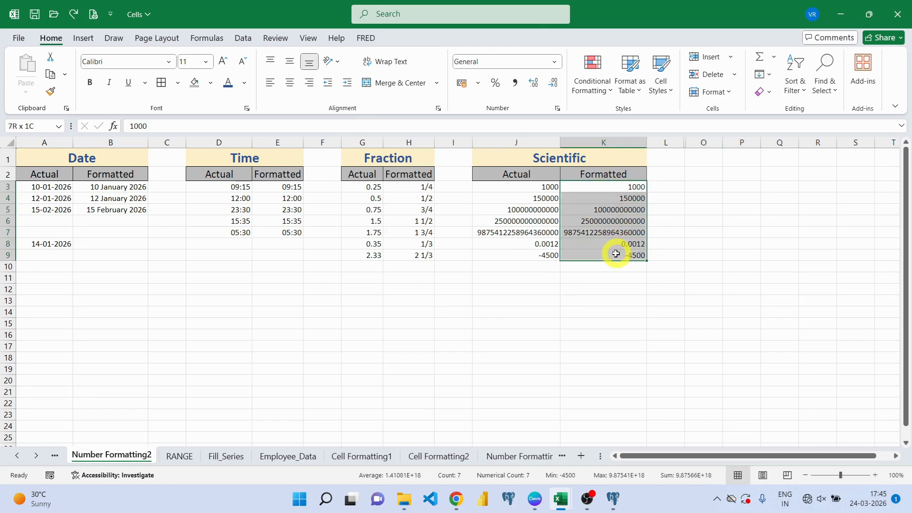
click(555, 63)
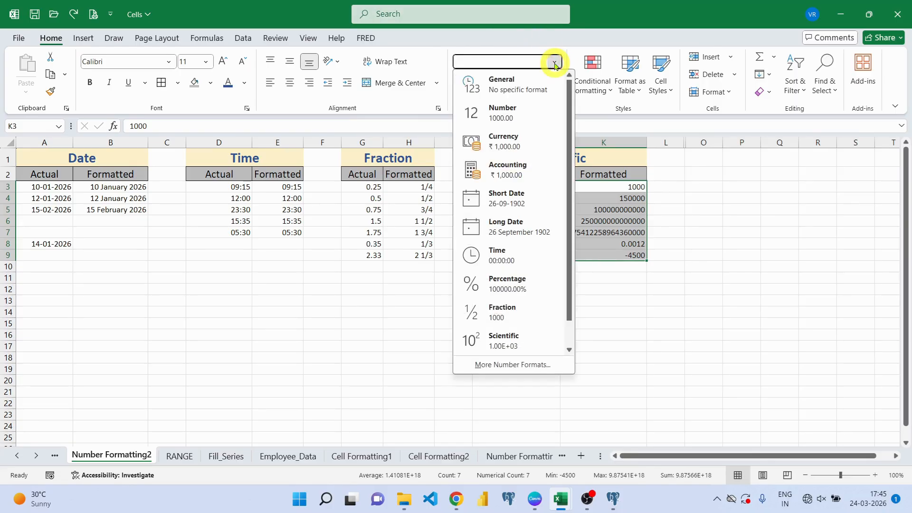
click(499, 340)
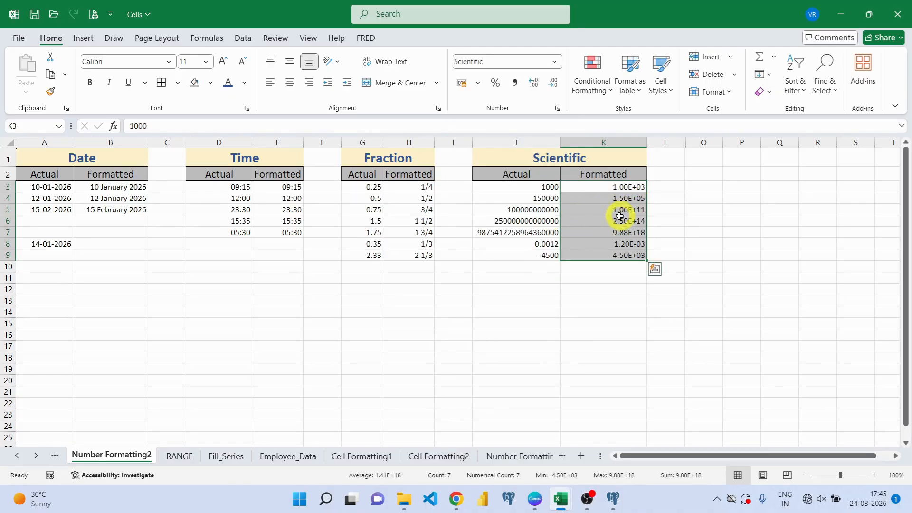
click(596, 185)
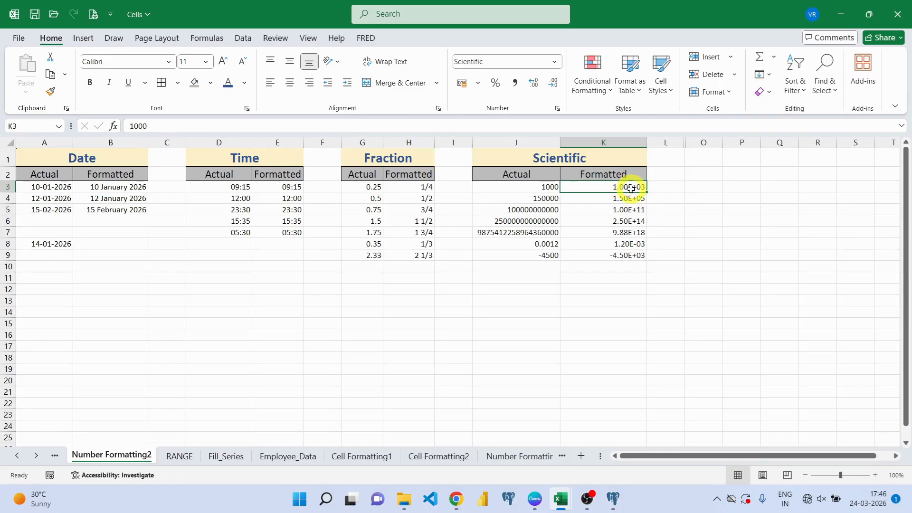
click(661, 184)
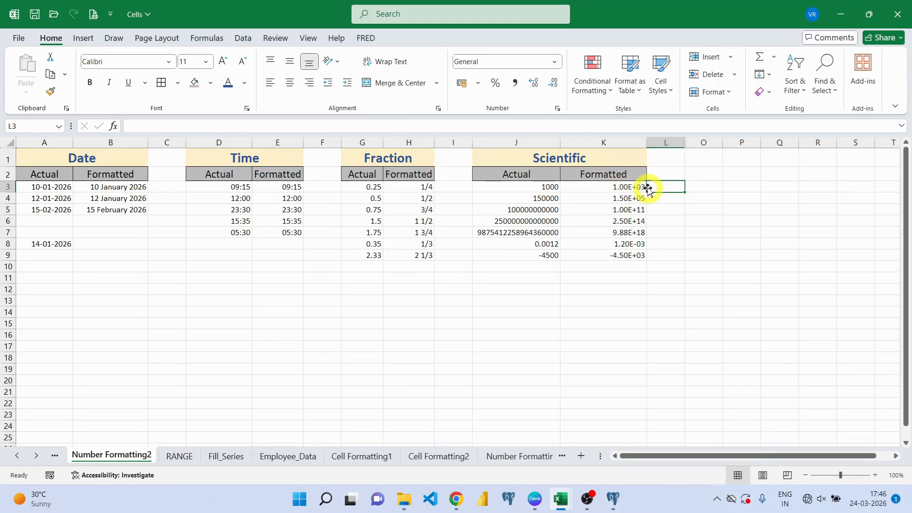
click(537, 187)
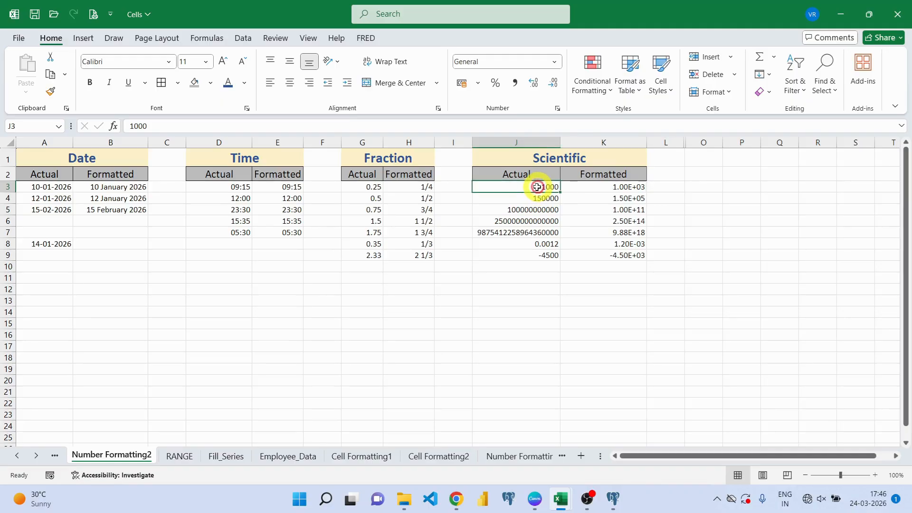
click(512, 211)
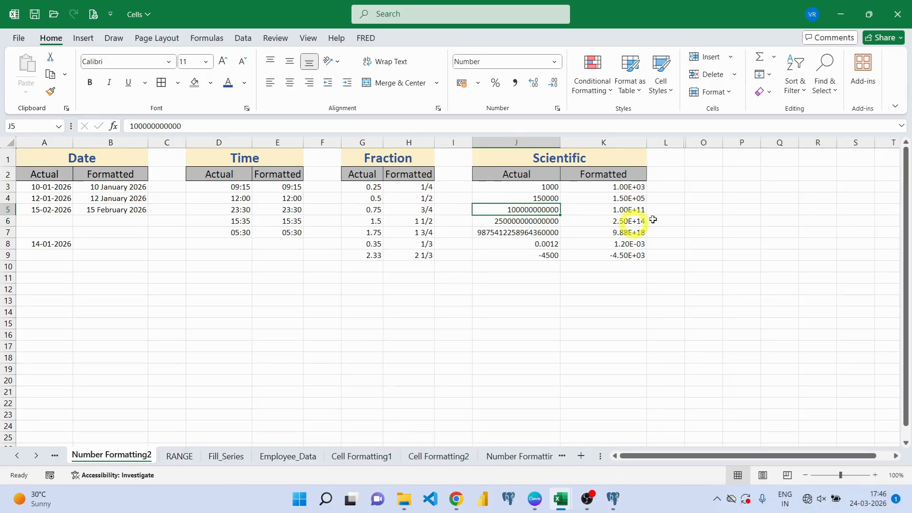
click(609, 213)
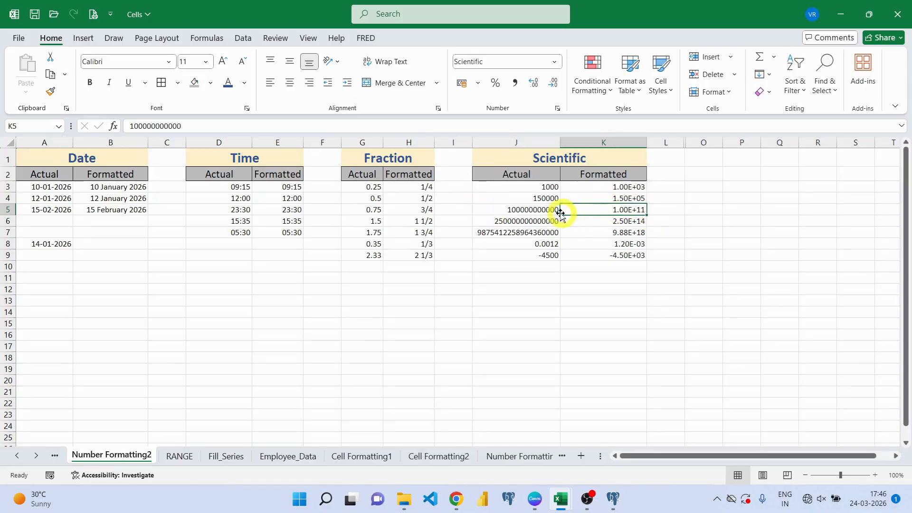
click(535, 208)
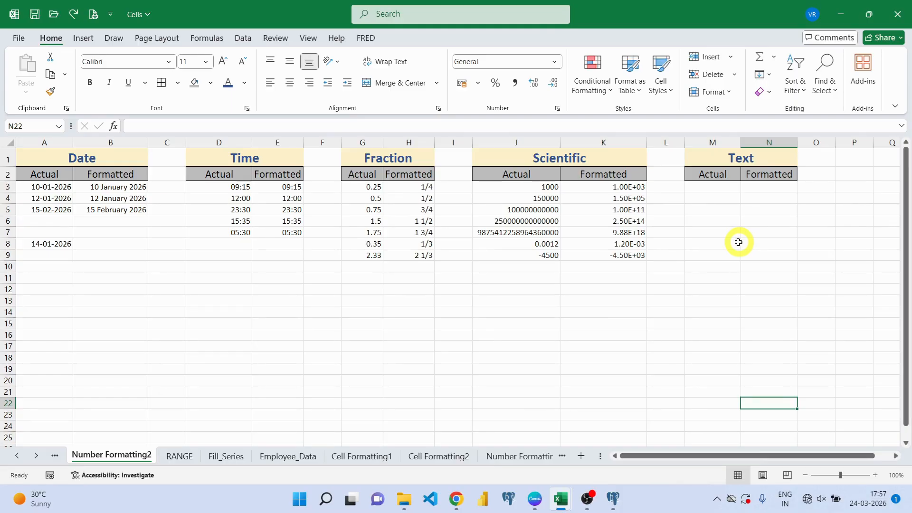
- Check the merged Text title cell, then move to the first Actual cell M3
click(734, 158)
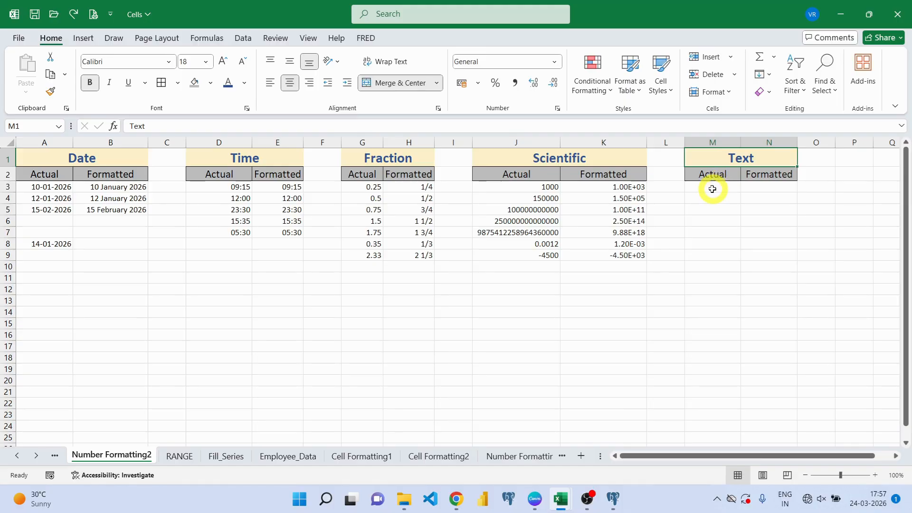
click(713, 188)
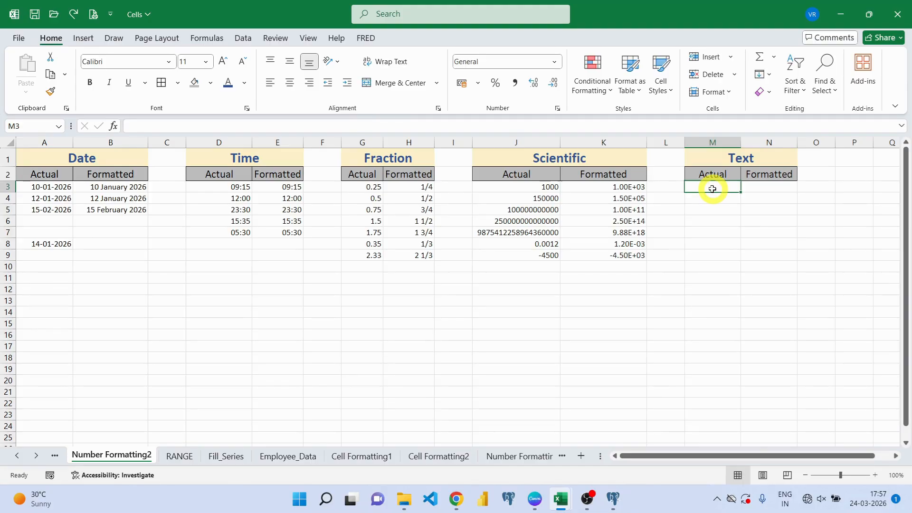
- Enter 0001 in M3, confirm it is stored as 1, then move to M4
text(0001)
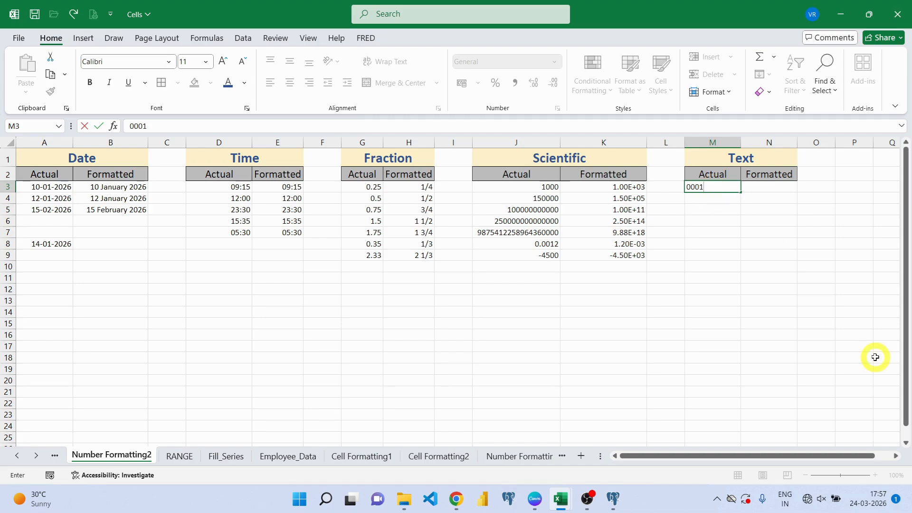
key(Return)
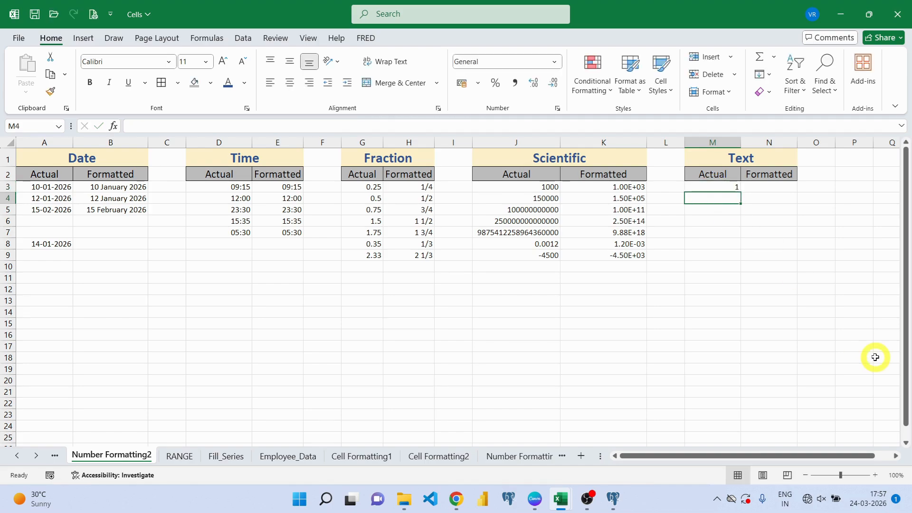
click(712, 186)
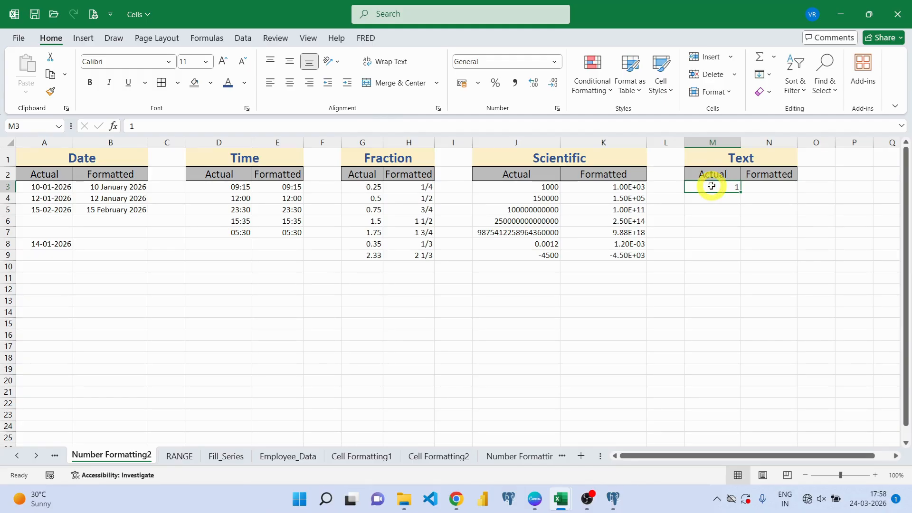
click(712, 195)
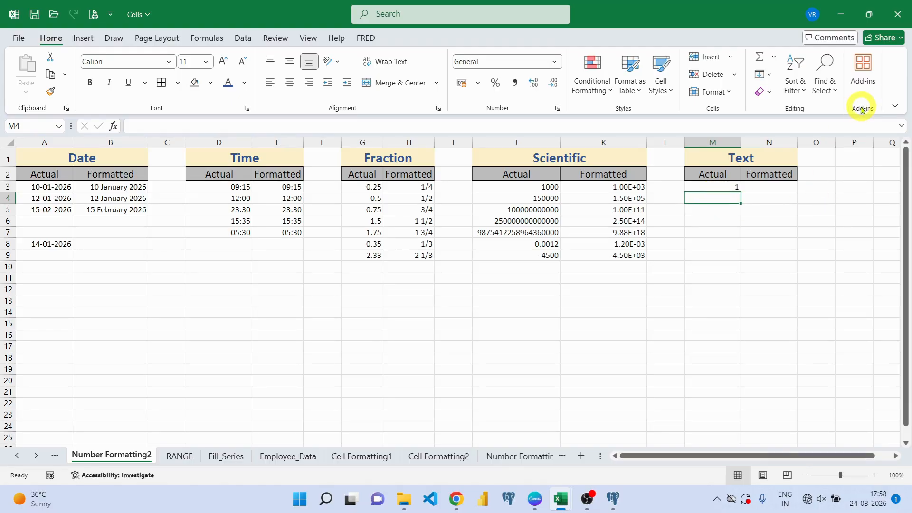
- Enter the +91 phone number with a space in M4, triggering Excel's formula-typo correction prompt
text(+91 99888)
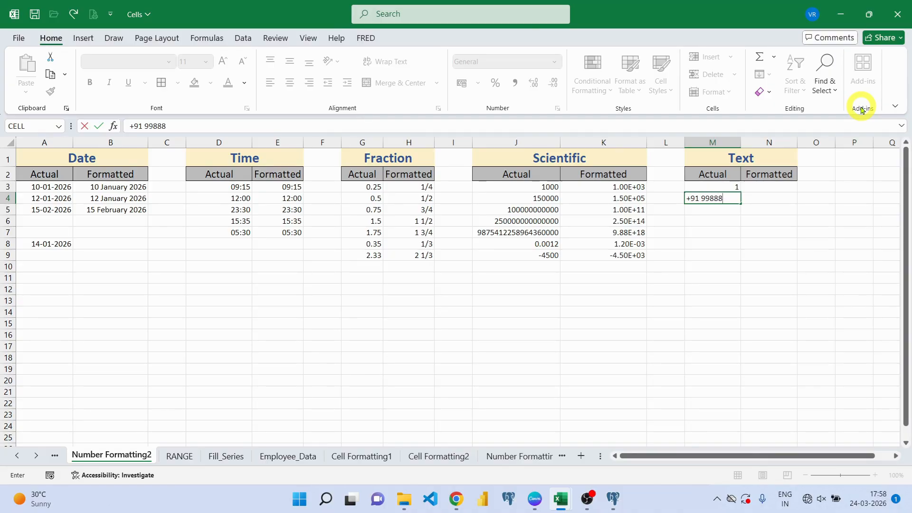
text(665)
key(Return)
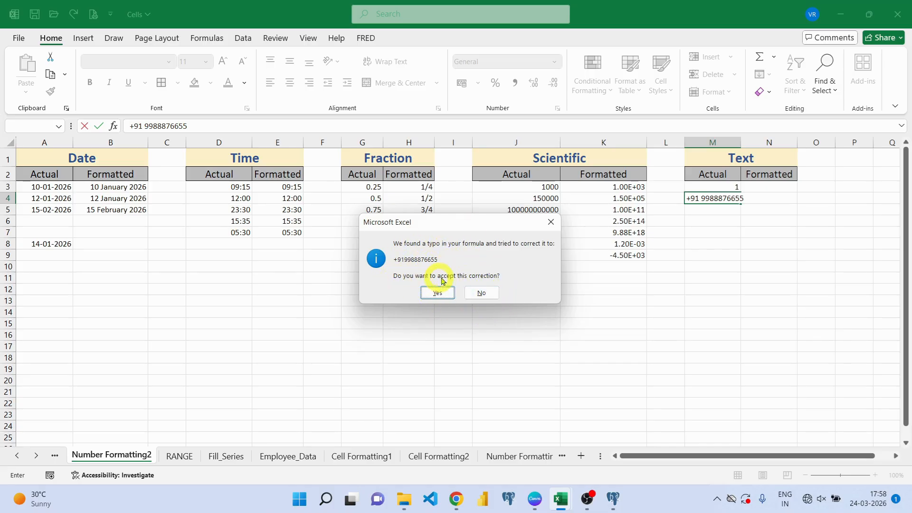
- Decline the typo correction and dismiss the formula warning, twice, keeping the spaced entry
click(482, 293)
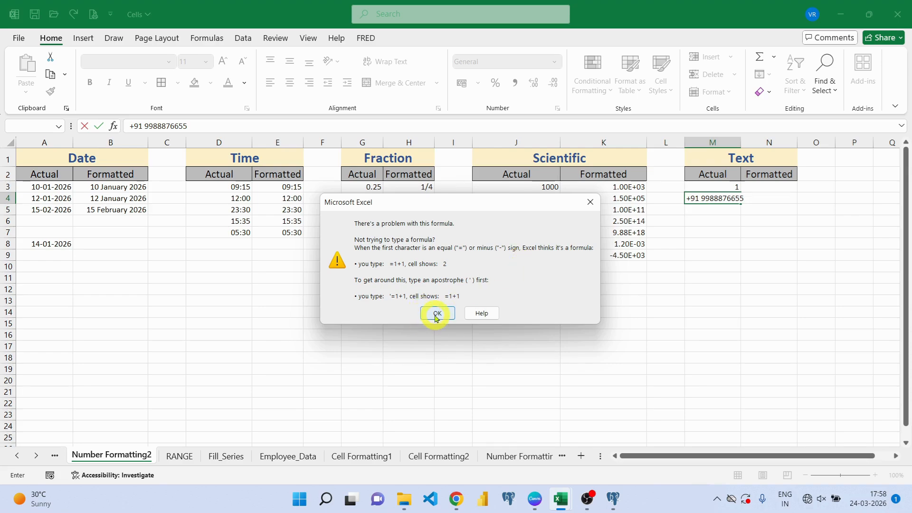
click(436, 315)
click(748, 202)
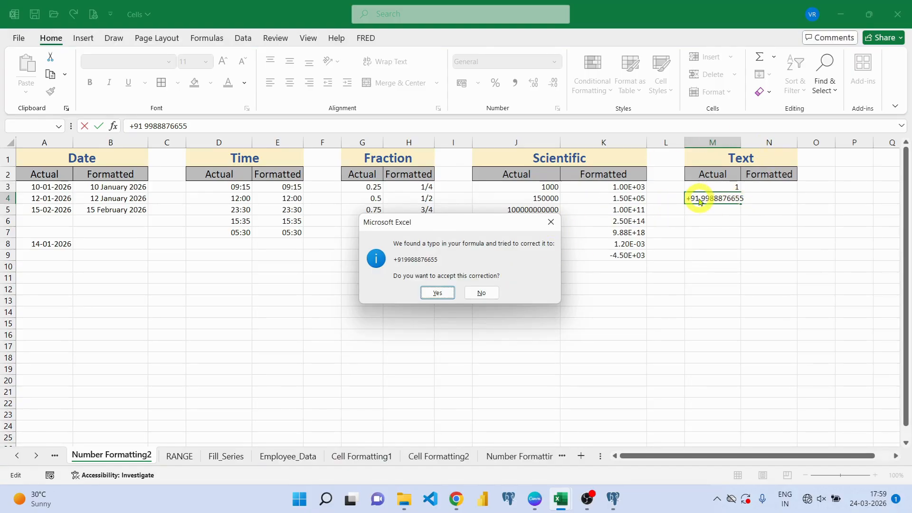
click(550, 223)
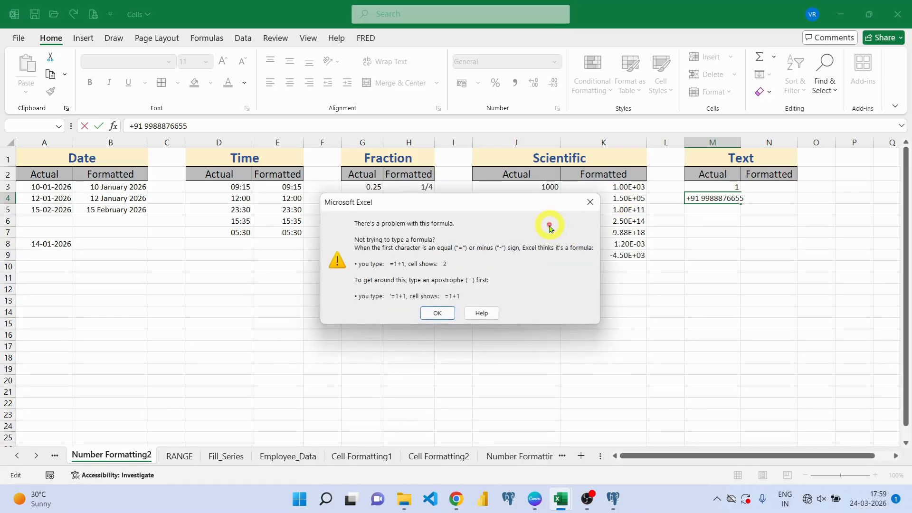
click(434, 312)
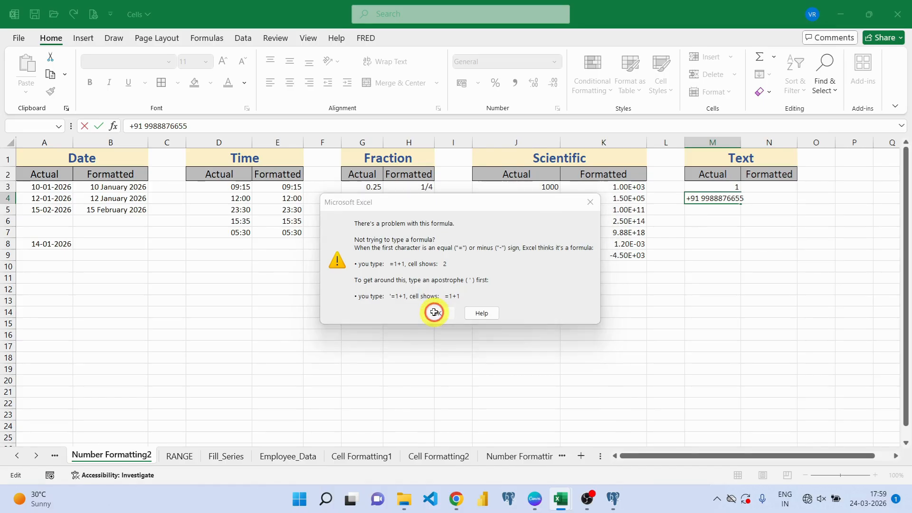
- Replace the space after +91 with a hyphen in M4, yielding a negative subtraction result
click(701, 198)
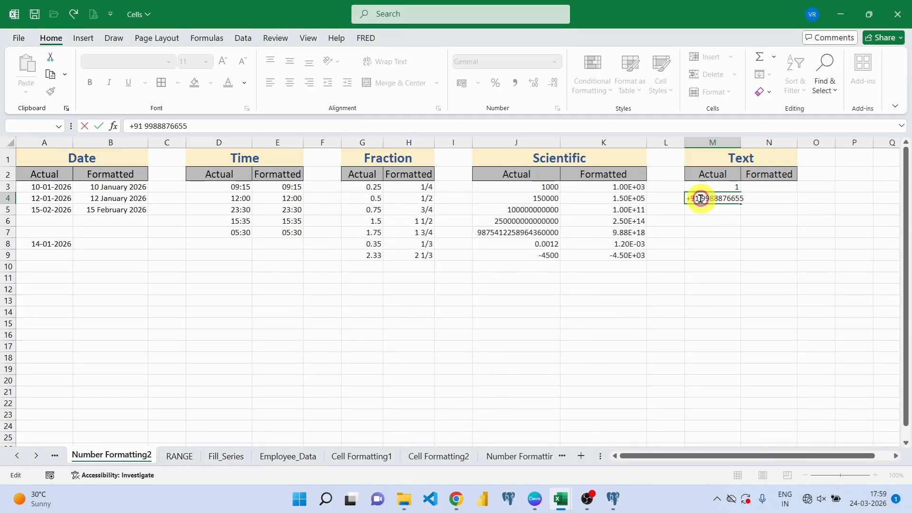
key(BackSpace)
text(-)
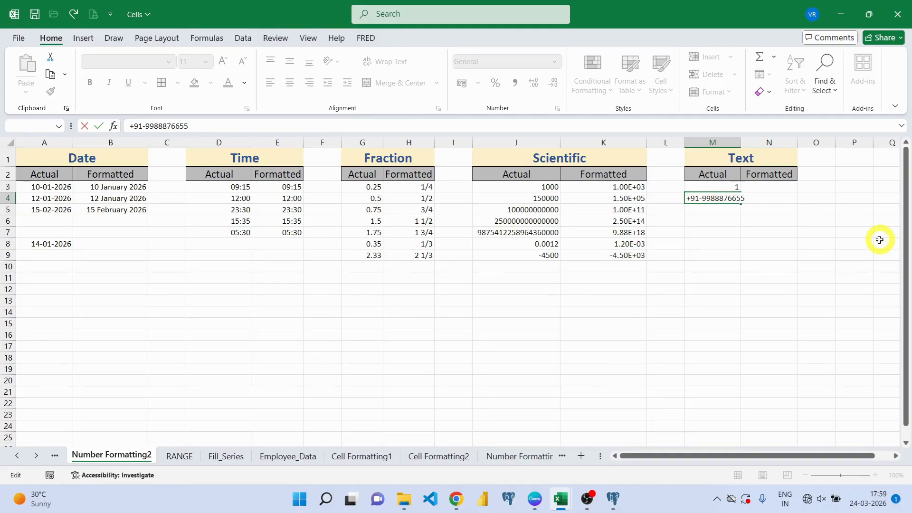
key(Return)
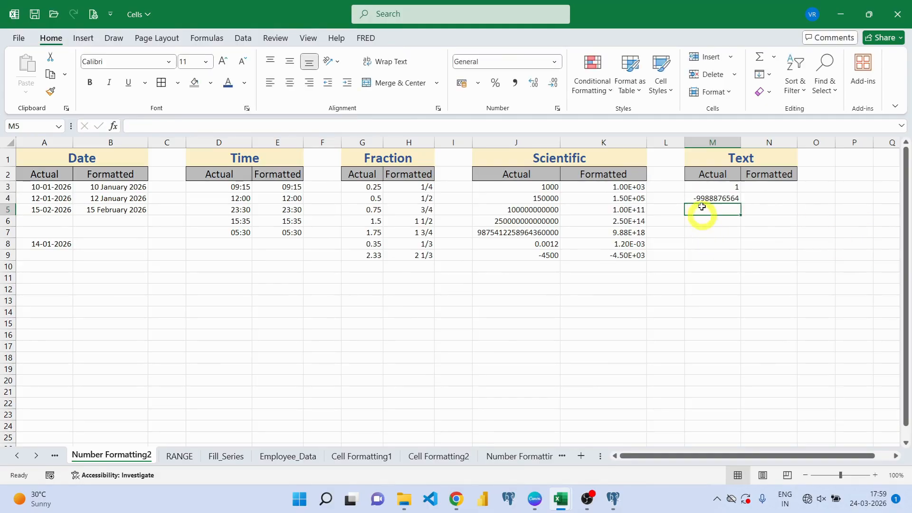
click(705, 199)
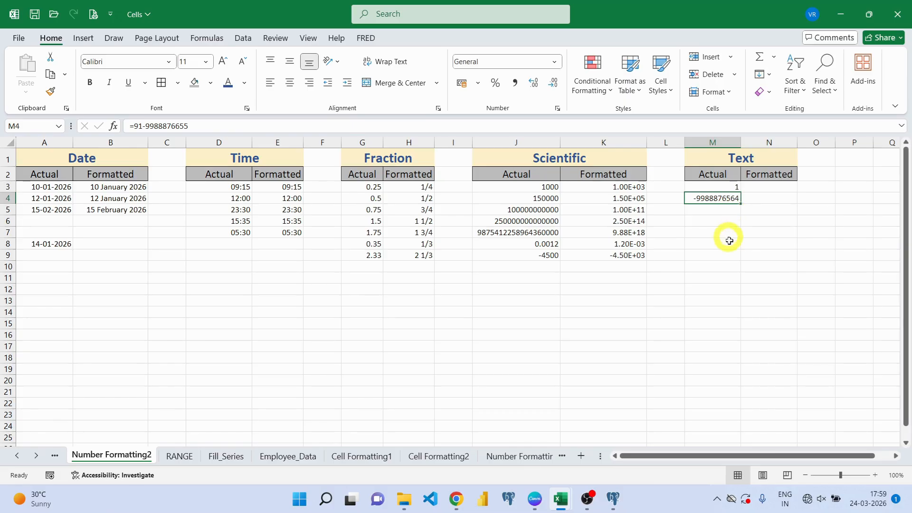
click(770, 187)
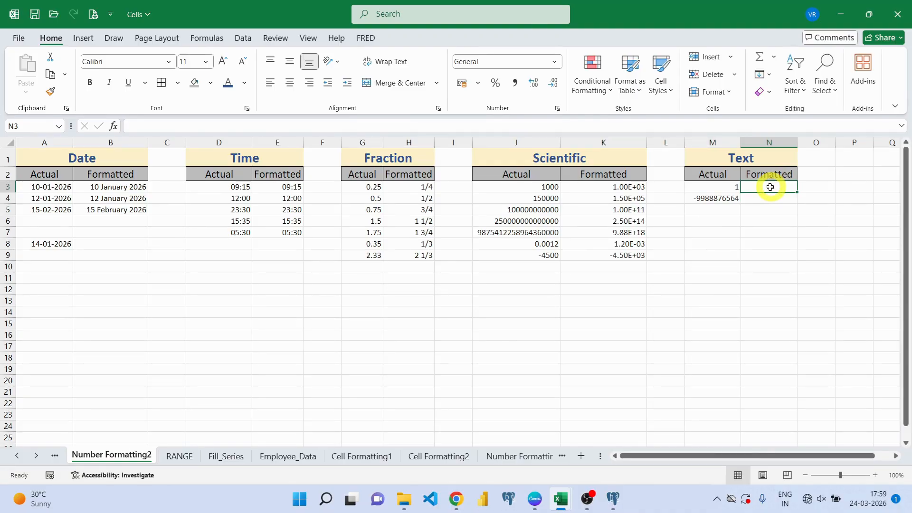
- Apply the Text number format to N3:N8 in the Formatted column
drag(770, 187, 768, 244)
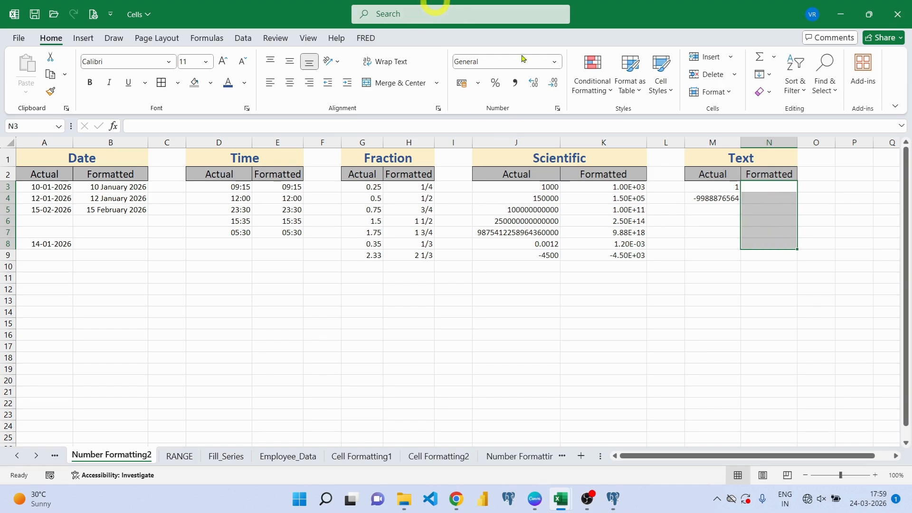
click(555, 64)
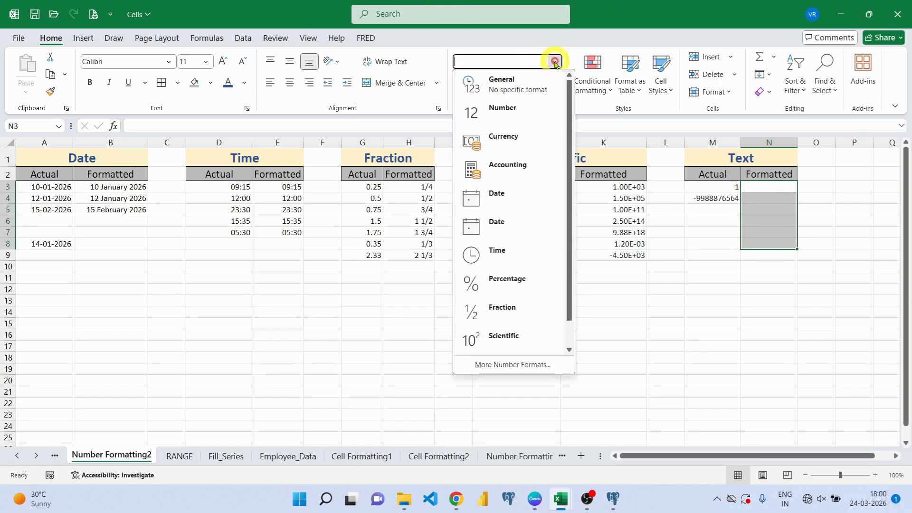
drag(567, 294, 570, 340)
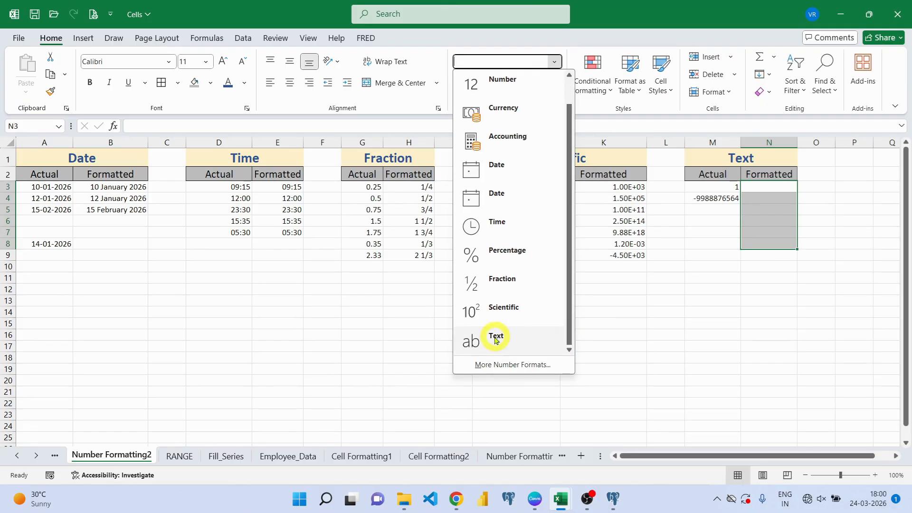
click(495, 339)
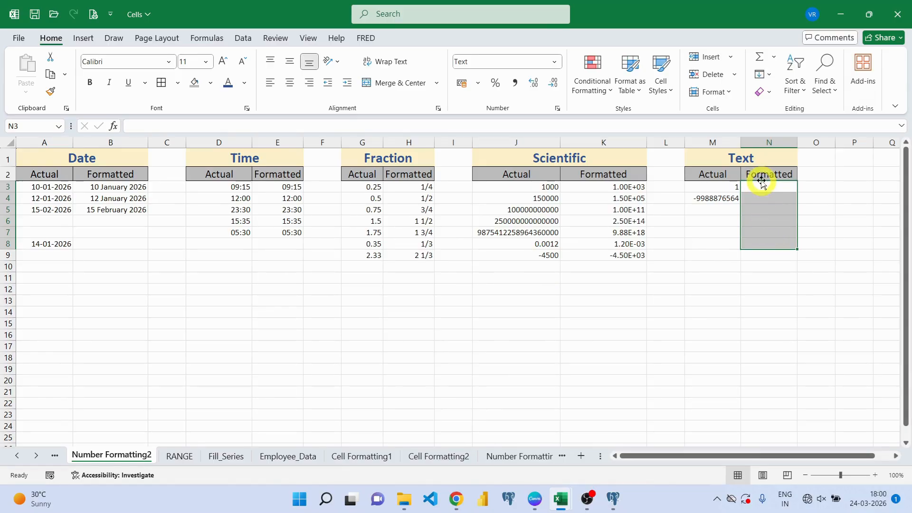
double_click(760, 187)
- Enter 0001 in N3 and 000123 in N4, keeping their leading zeros as text
text(0001)
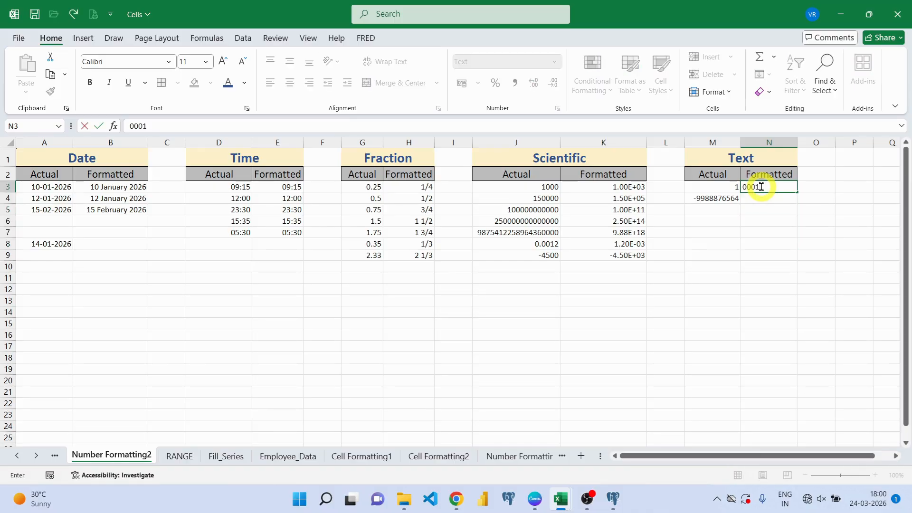
key(Return)
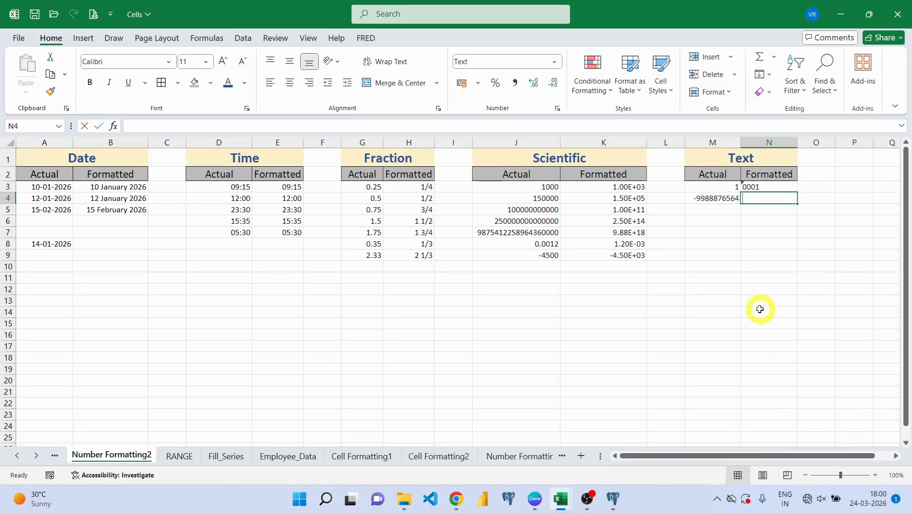
text(000123)
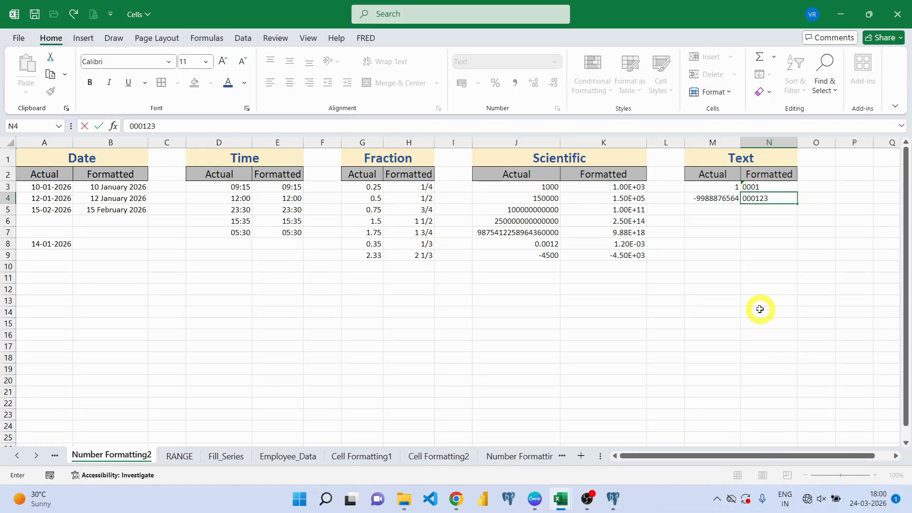
key(Return)
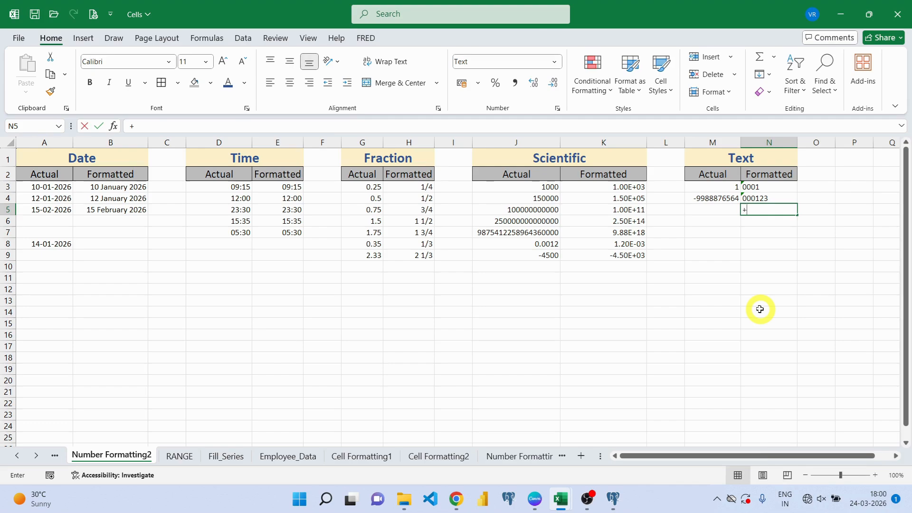
- Enter a spaced and a hyphenated +91 phone number in N5 and N6 as text
text(+91)
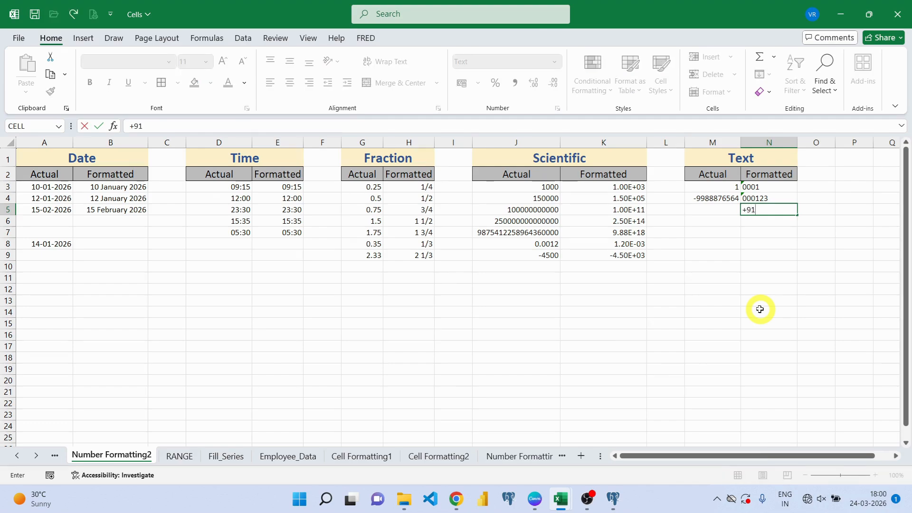
text( 9988776655)
key(Return)
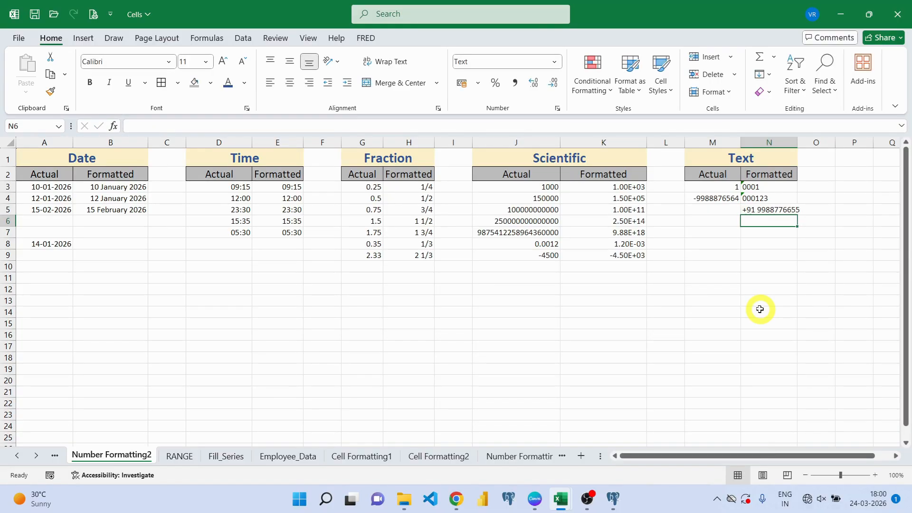
text(+91)
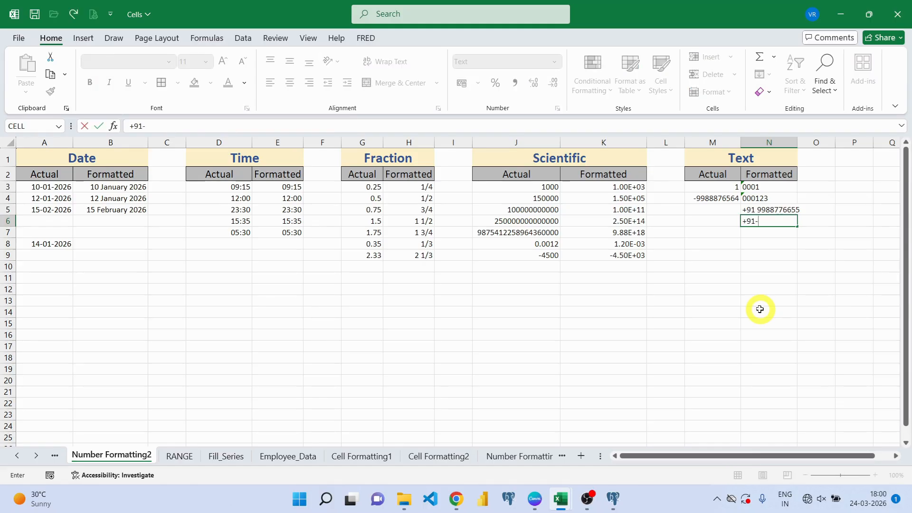
text(-9988776655)
key(Return)
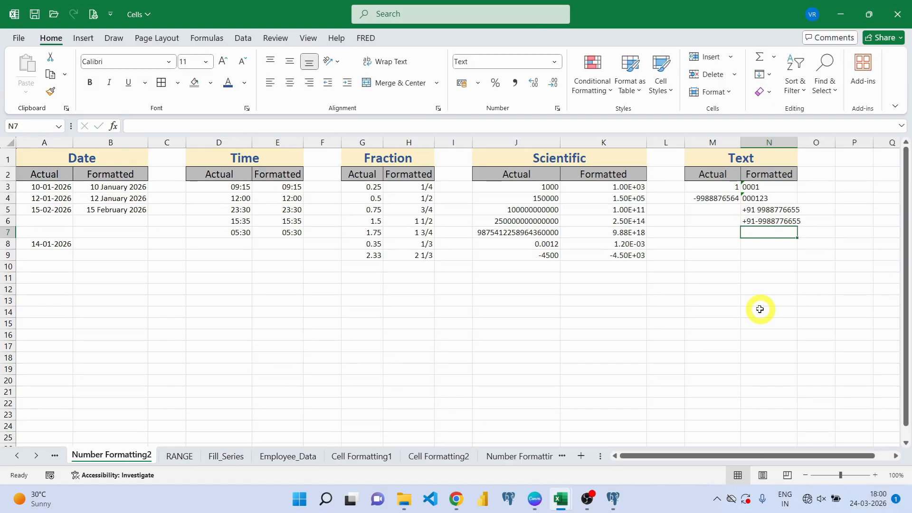
click(766, 186)
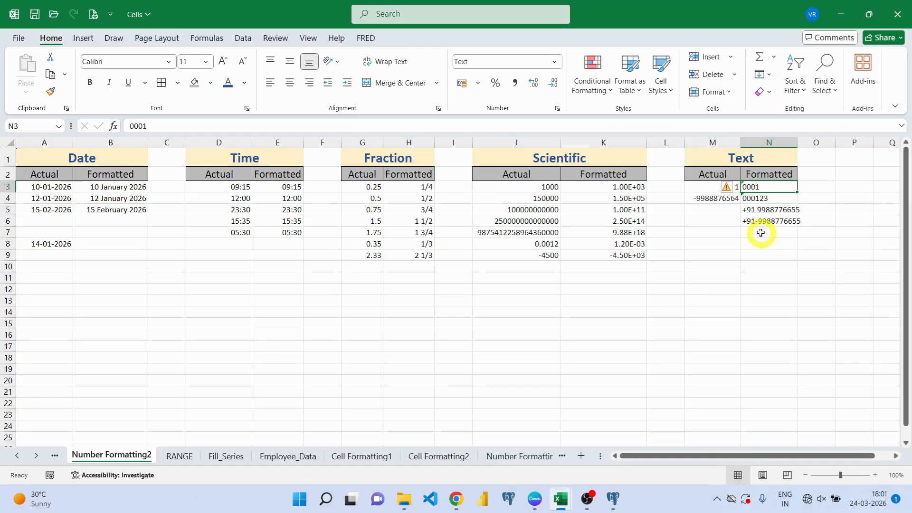
- Enter '0001 in M7 so it is stored as text
click(706, 231)
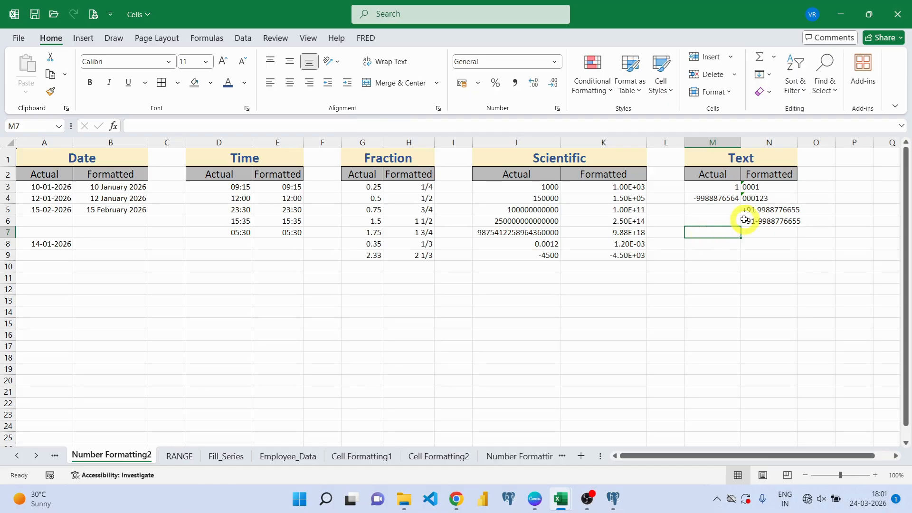
text(')
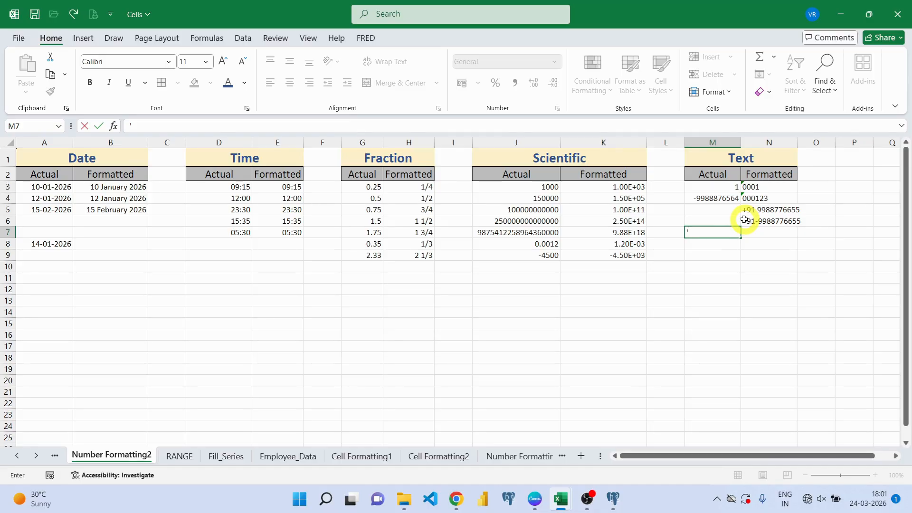
text(0001)
key(Return)
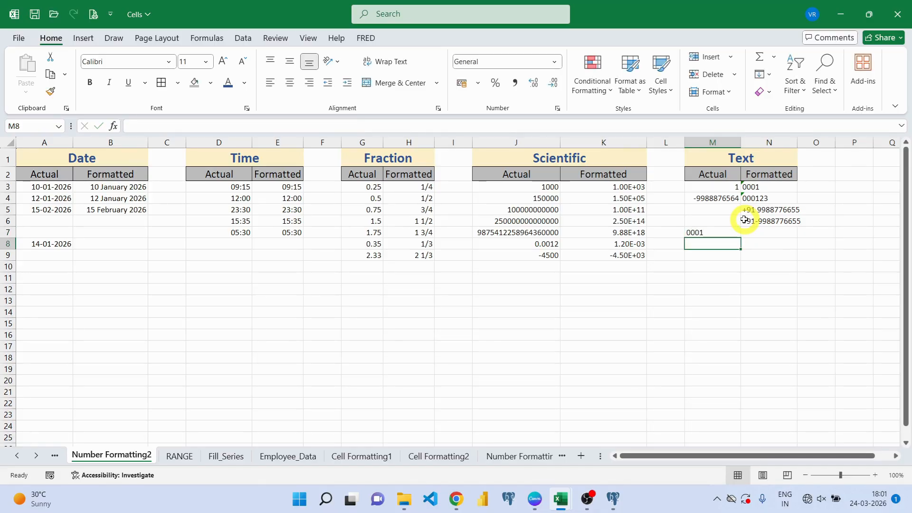
key(Up)
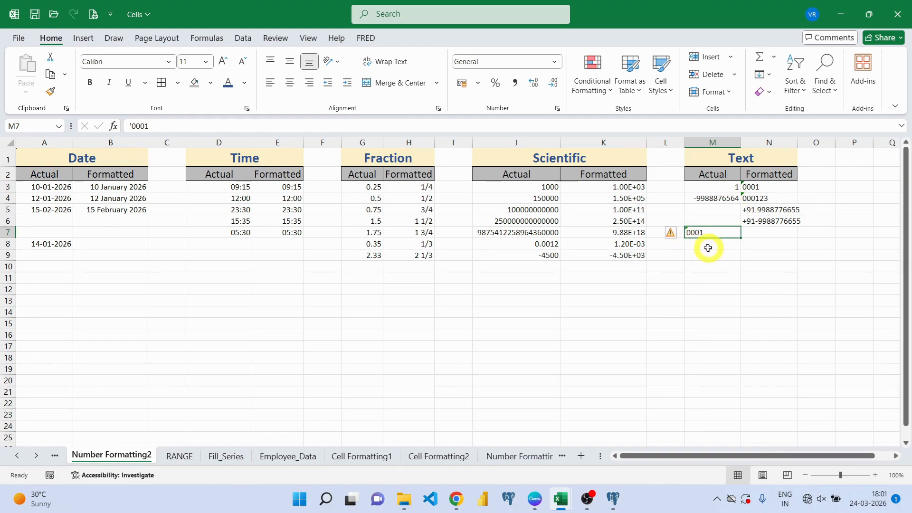
- Enter the hyphenated +91 phone number in M8 with a leading apostrophe as text
click(708, 245)
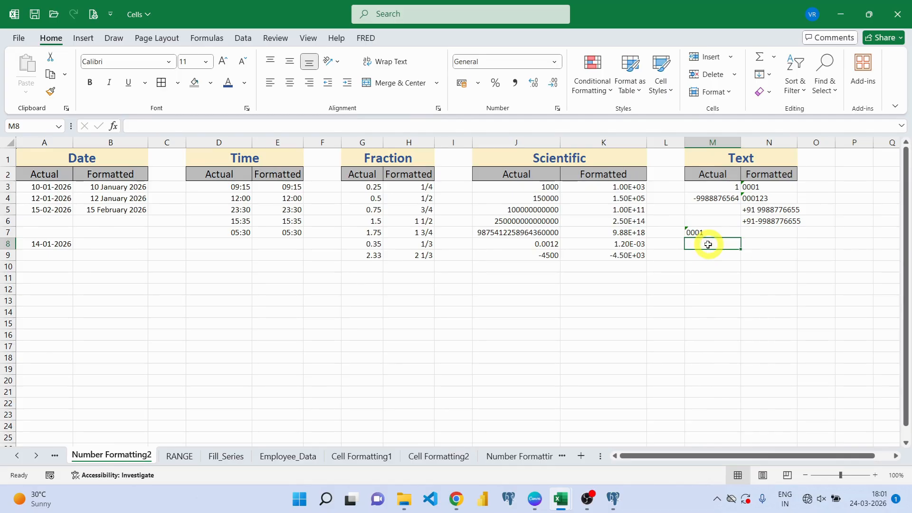
text(')
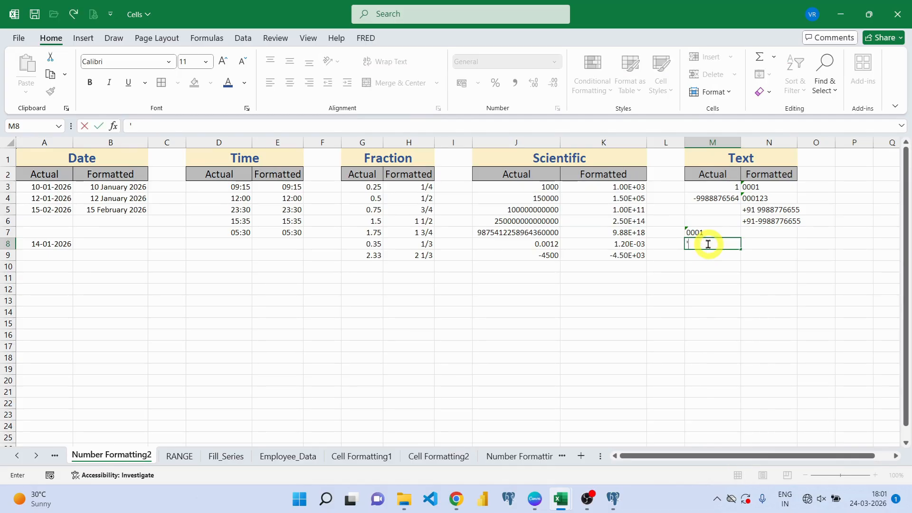
text(9)
key(BackSpace)
text(+91-9988776655)
key(Return)
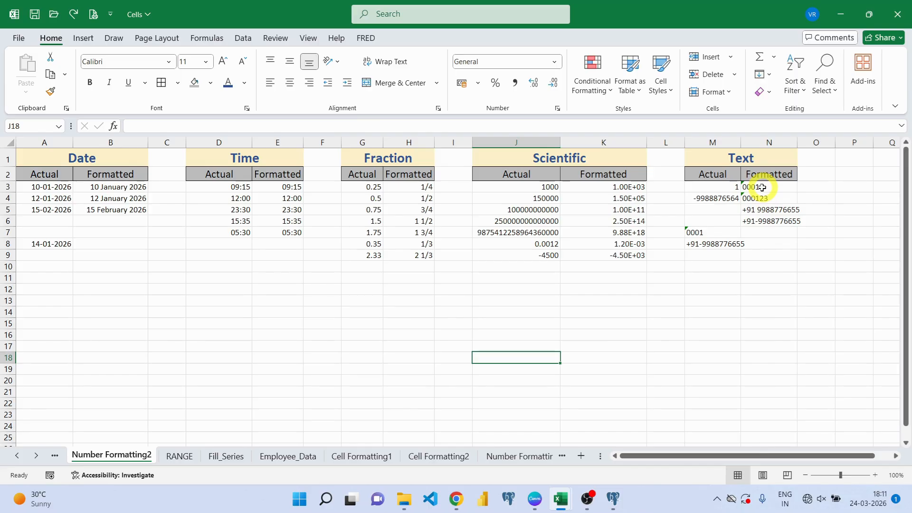
- Try converting M7's 0001 to a number, undo it, then ignore the stored-as-text error
click(691, 232)
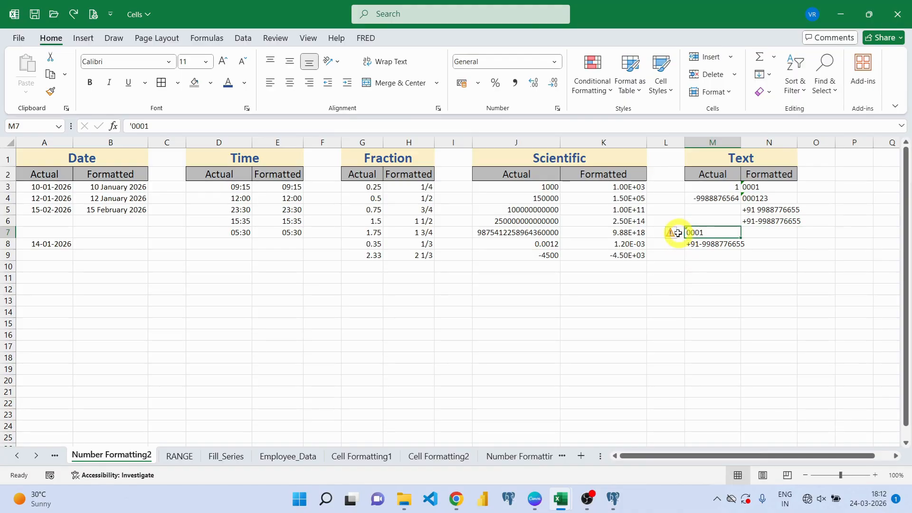
click(677, 236)
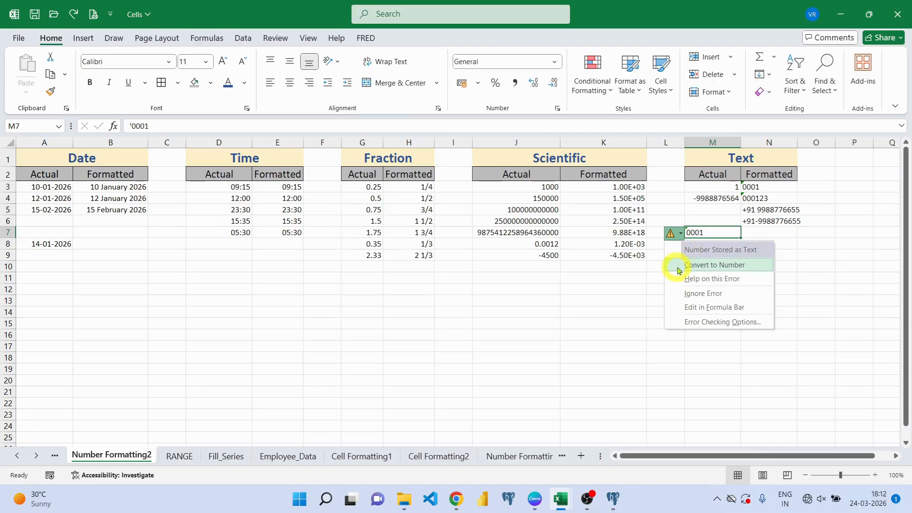
click(694, 266)
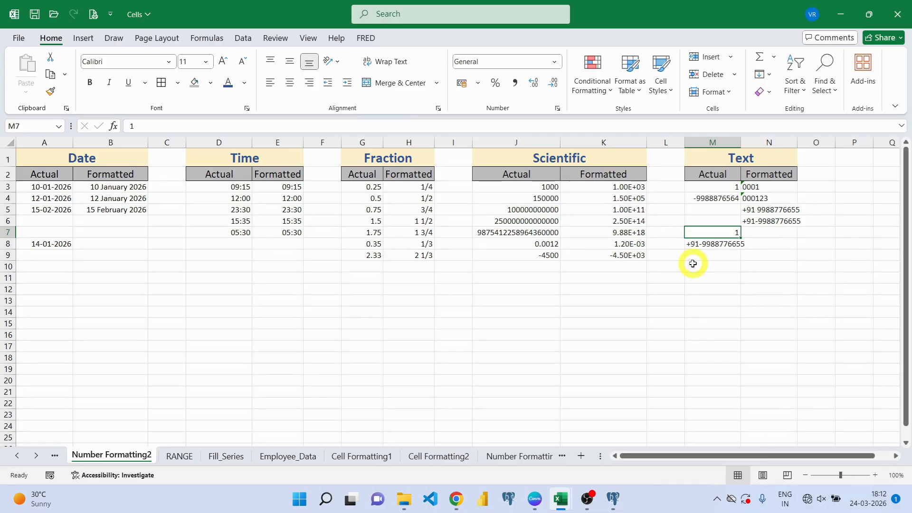
key(ctrl+z)
click(679, 234)
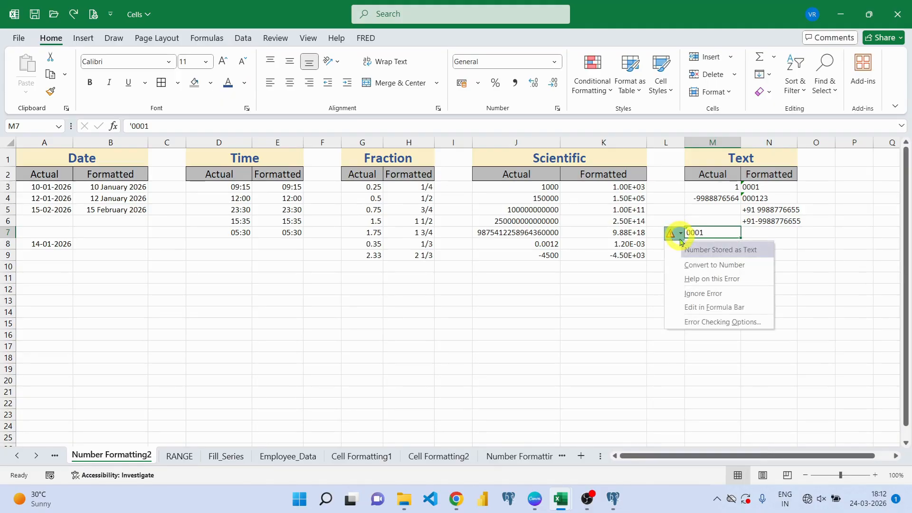
click(702, 295)
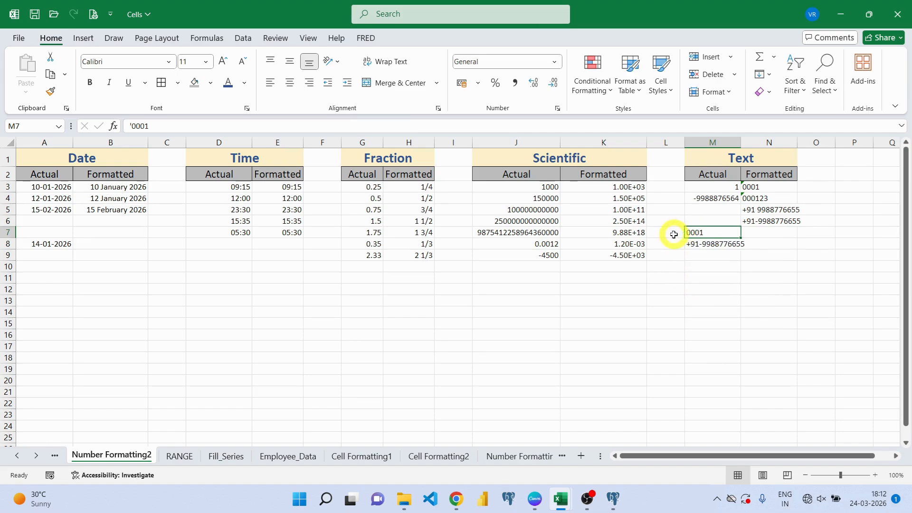
- Ignore the number-stored-as-text error on the selected N3:N4 entries via the smart tag
drag(761, 190, 761, 200)
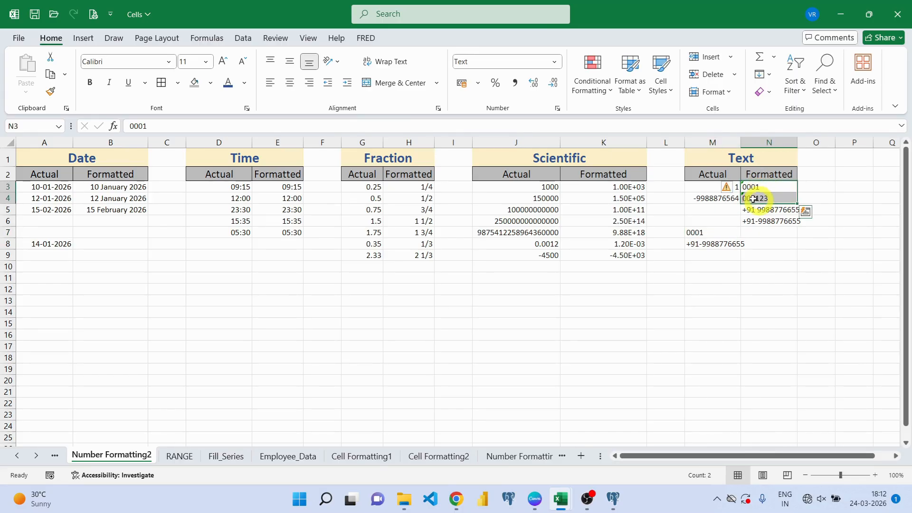
mouse_move(736, 190)
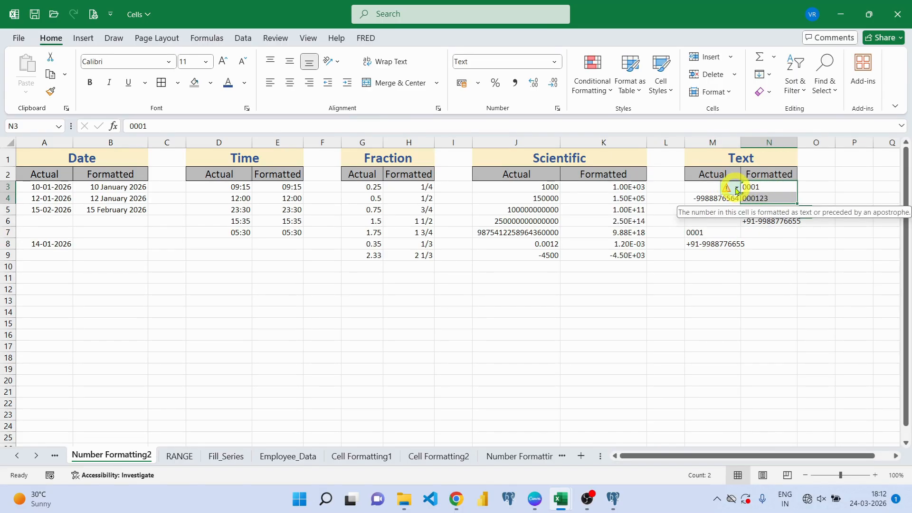
click(736, 190)
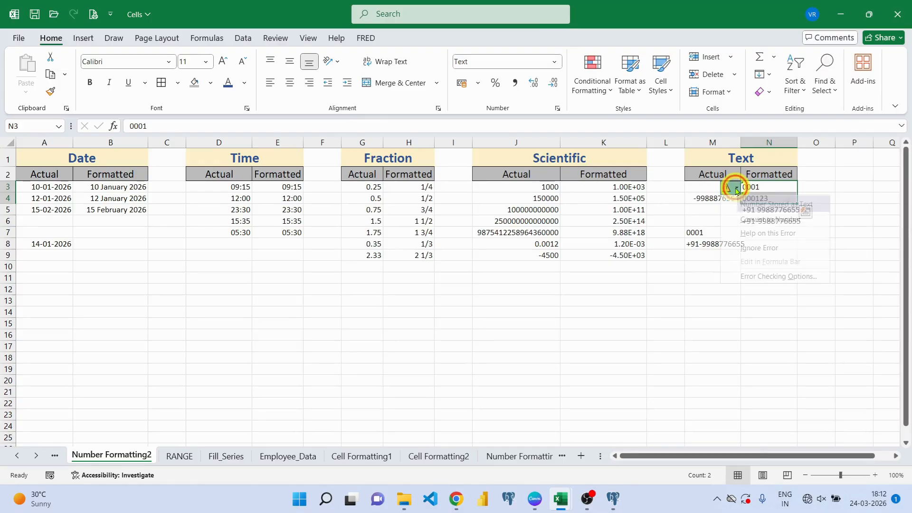
click(751, 248)
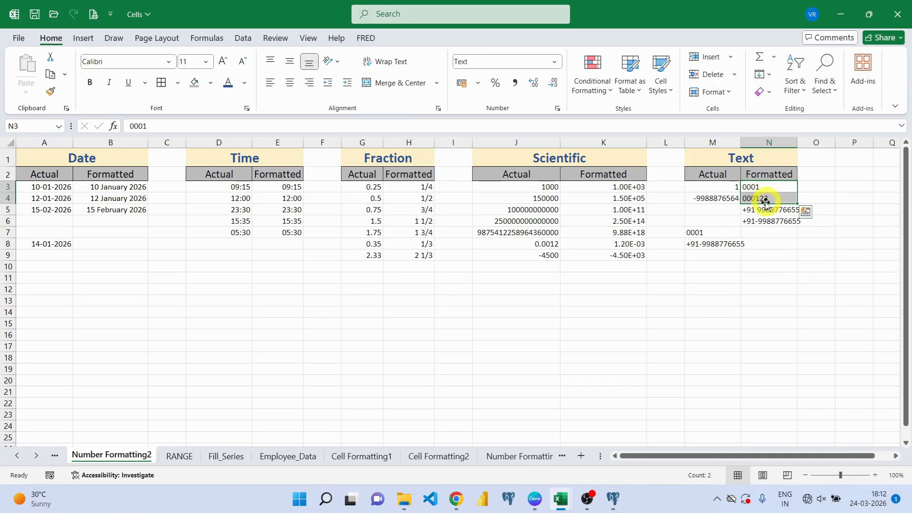
click(767, 289)
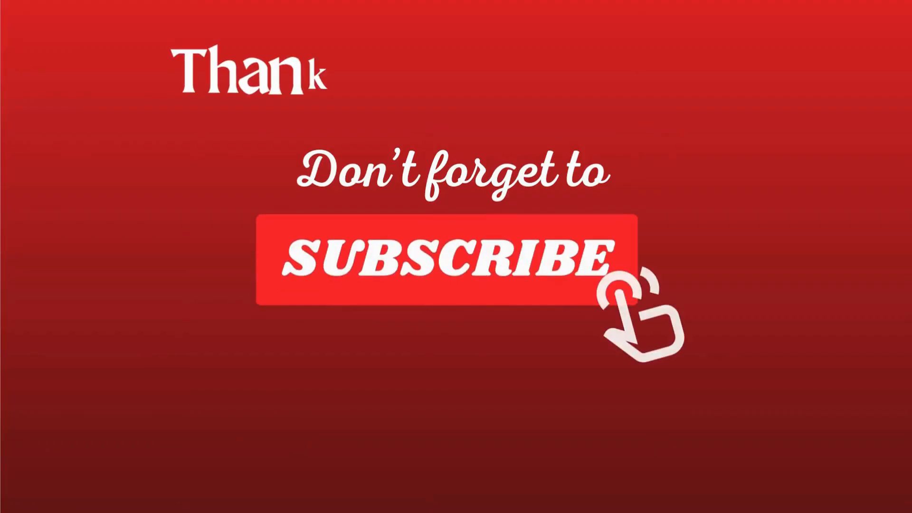